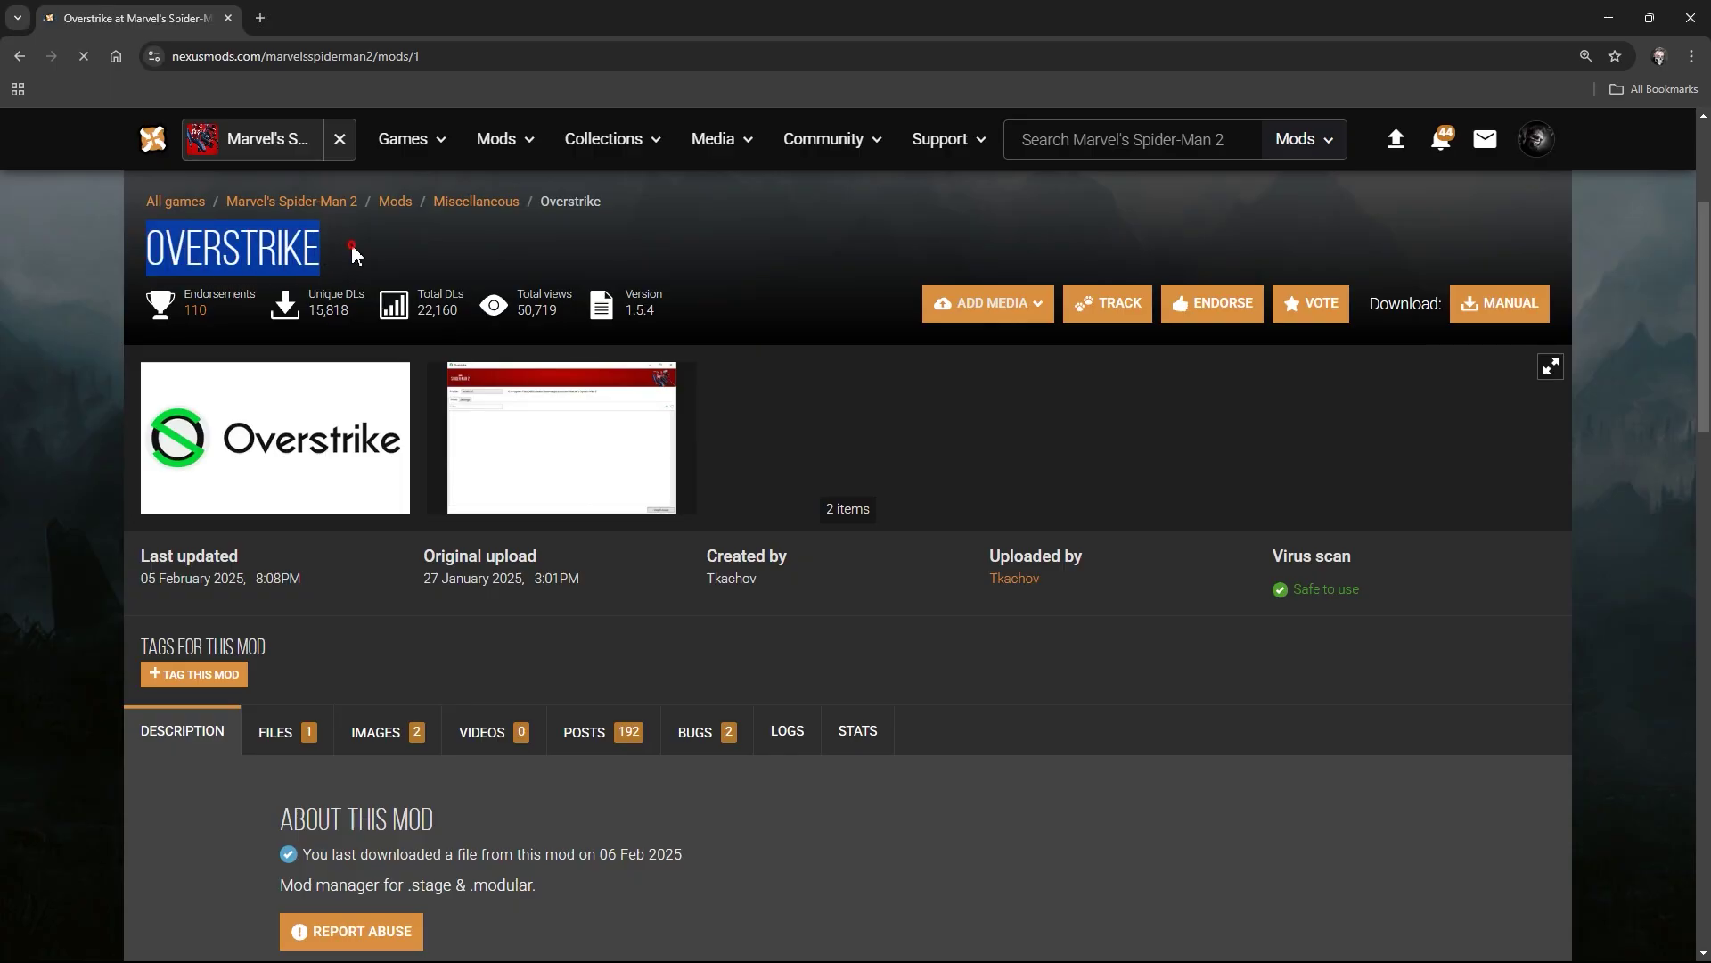
# - Download the Overstrike zip from the FILES tab at slow speed, noting its required .NET 7 runtime
pyautogui.scroll(-3, 353, 254)
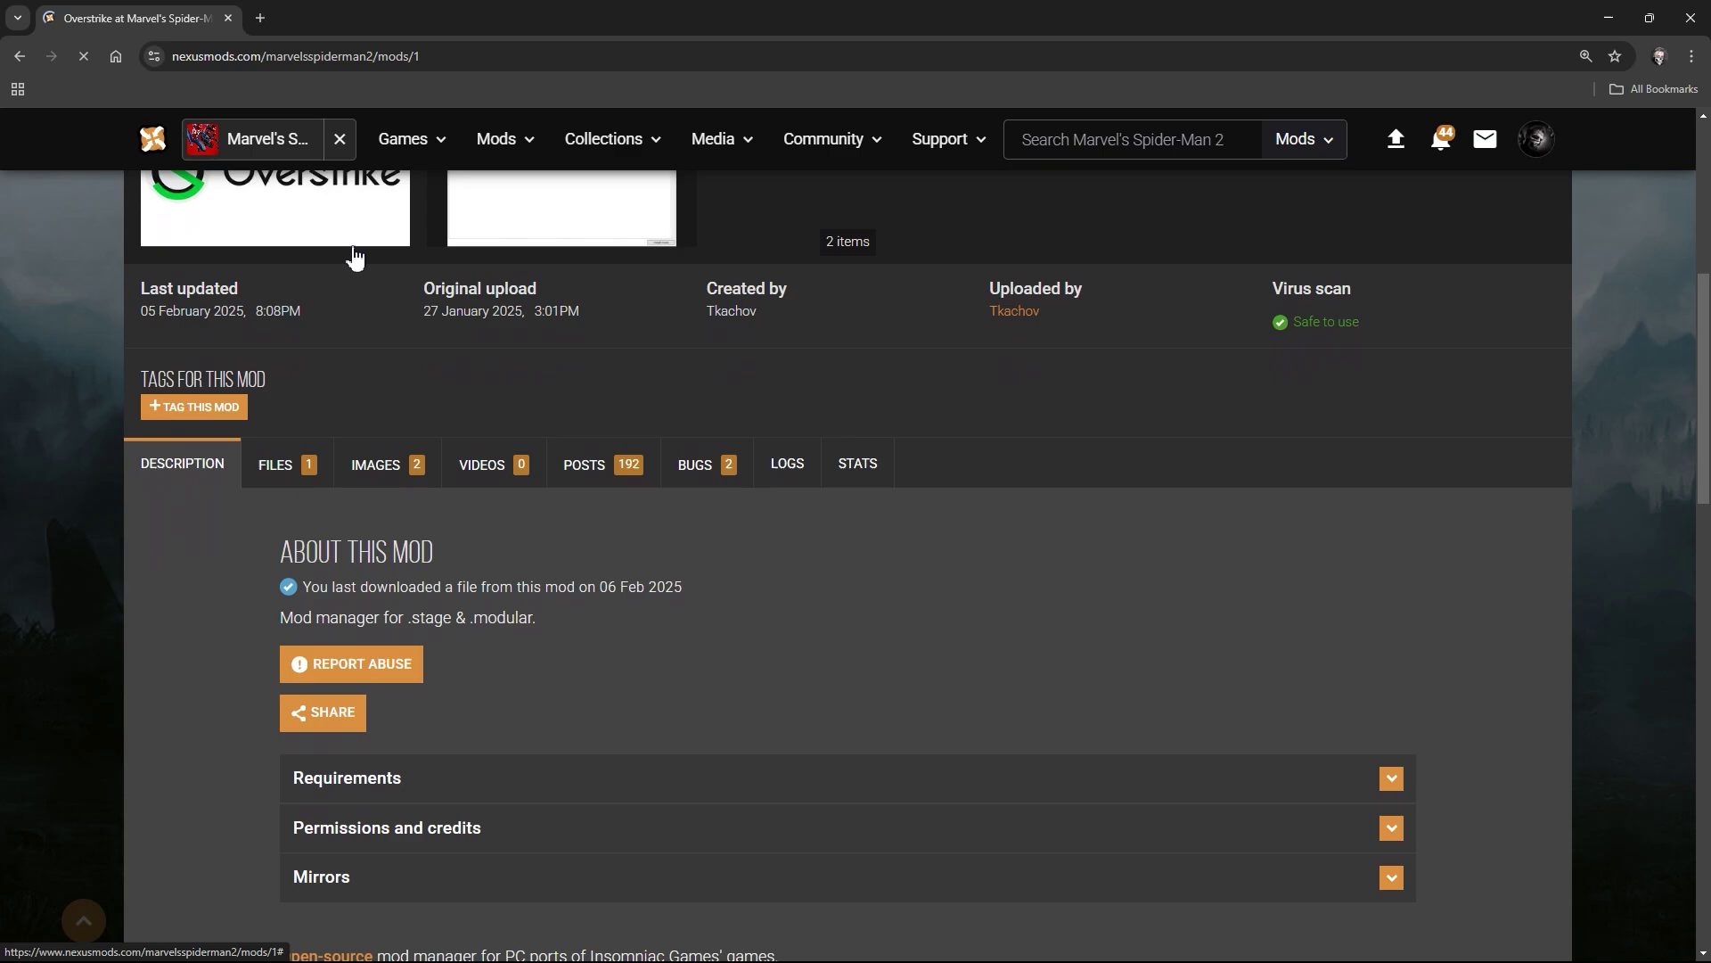
pyautogui.click(309, 467)
pyautogui.scroll(-3, 357, 535)
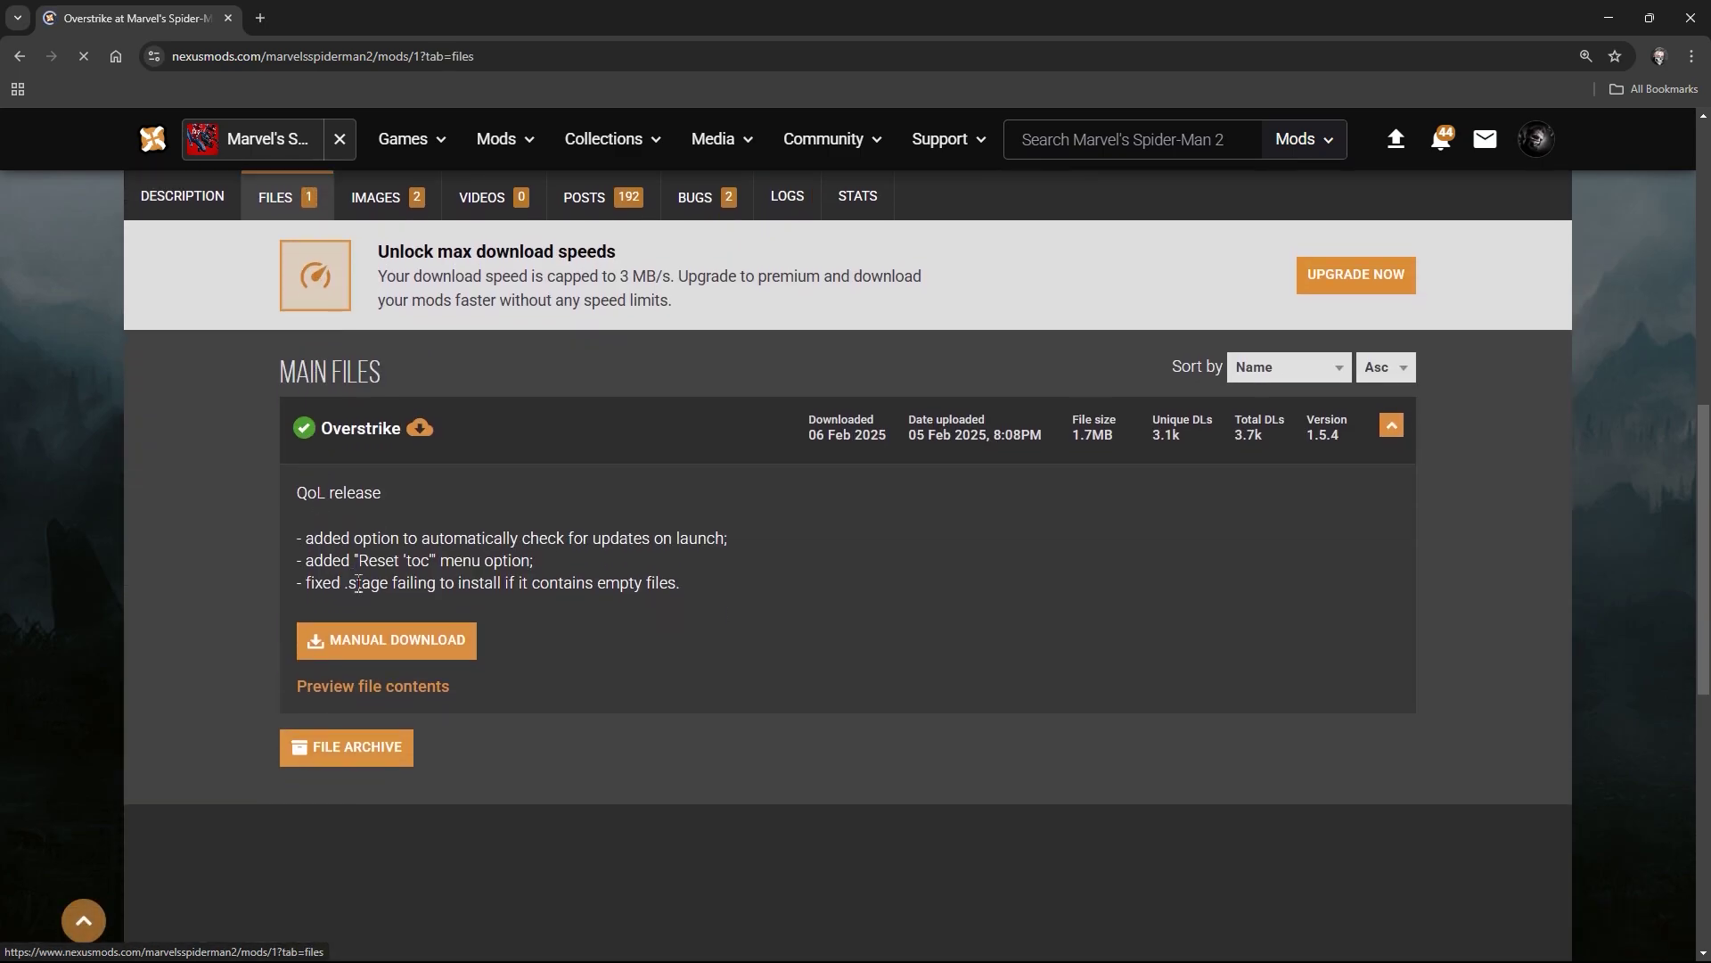
pyautogui.click(391, 640)
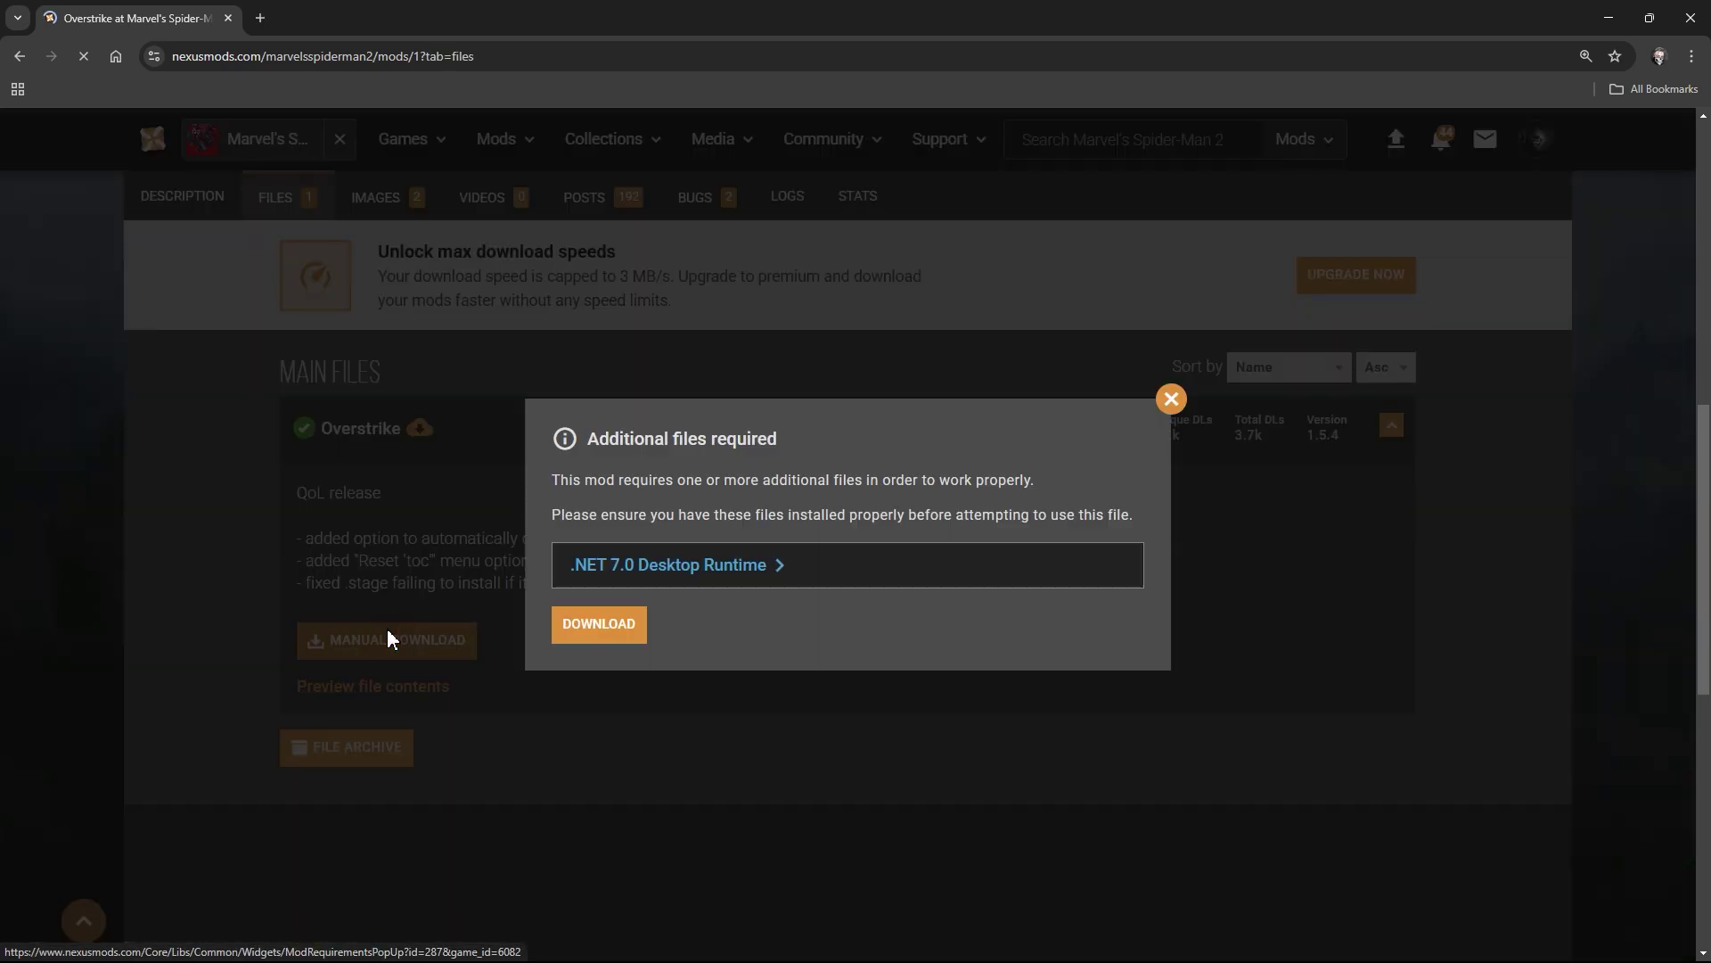
pyautogui.click(560, 630)
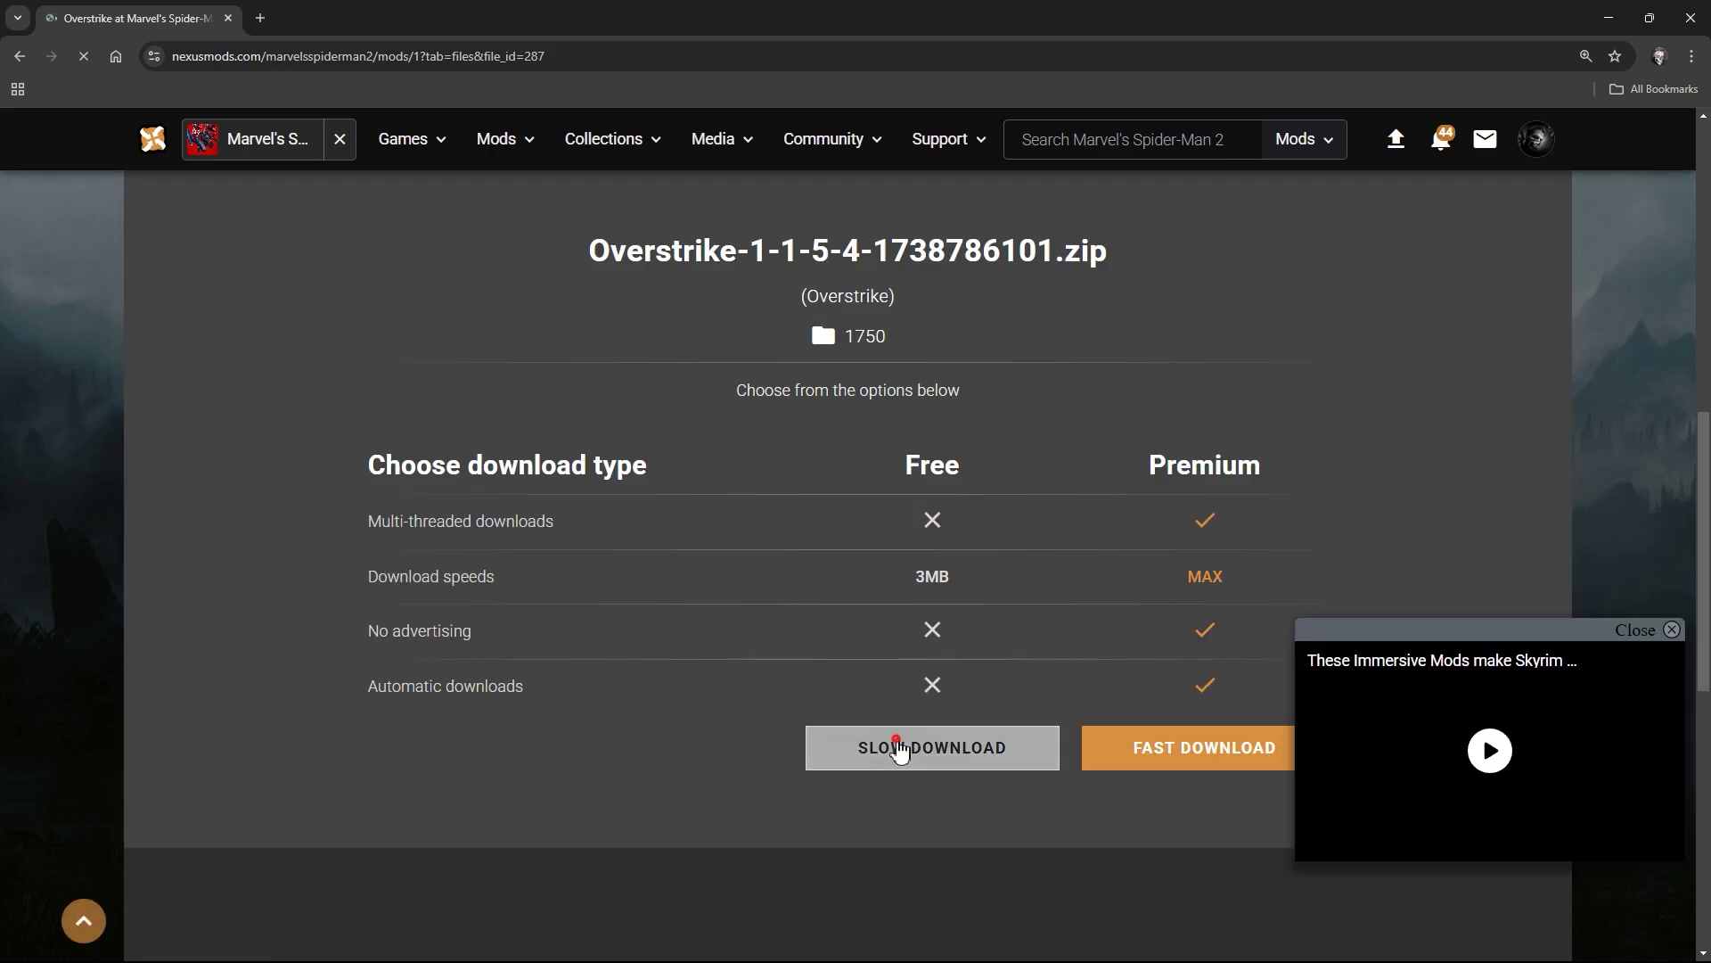
pyautogui.click(898, 748)
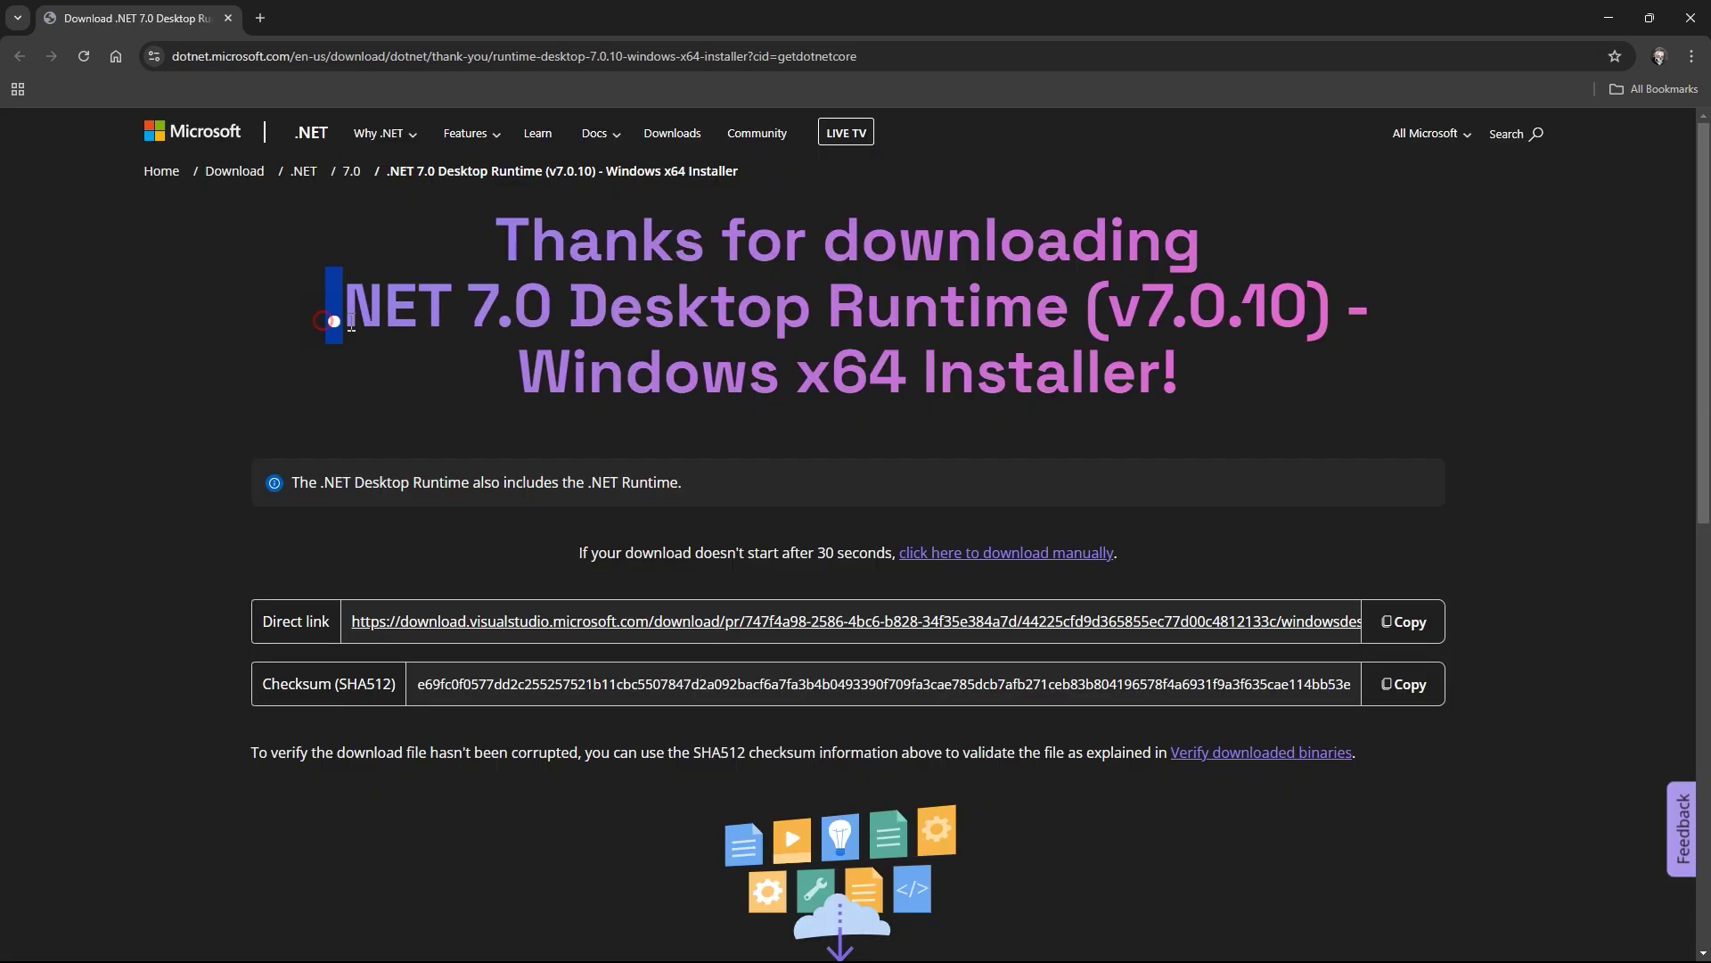
pyautogui.moveTo(348, 321); pyautogui.dragTo(503, 319)
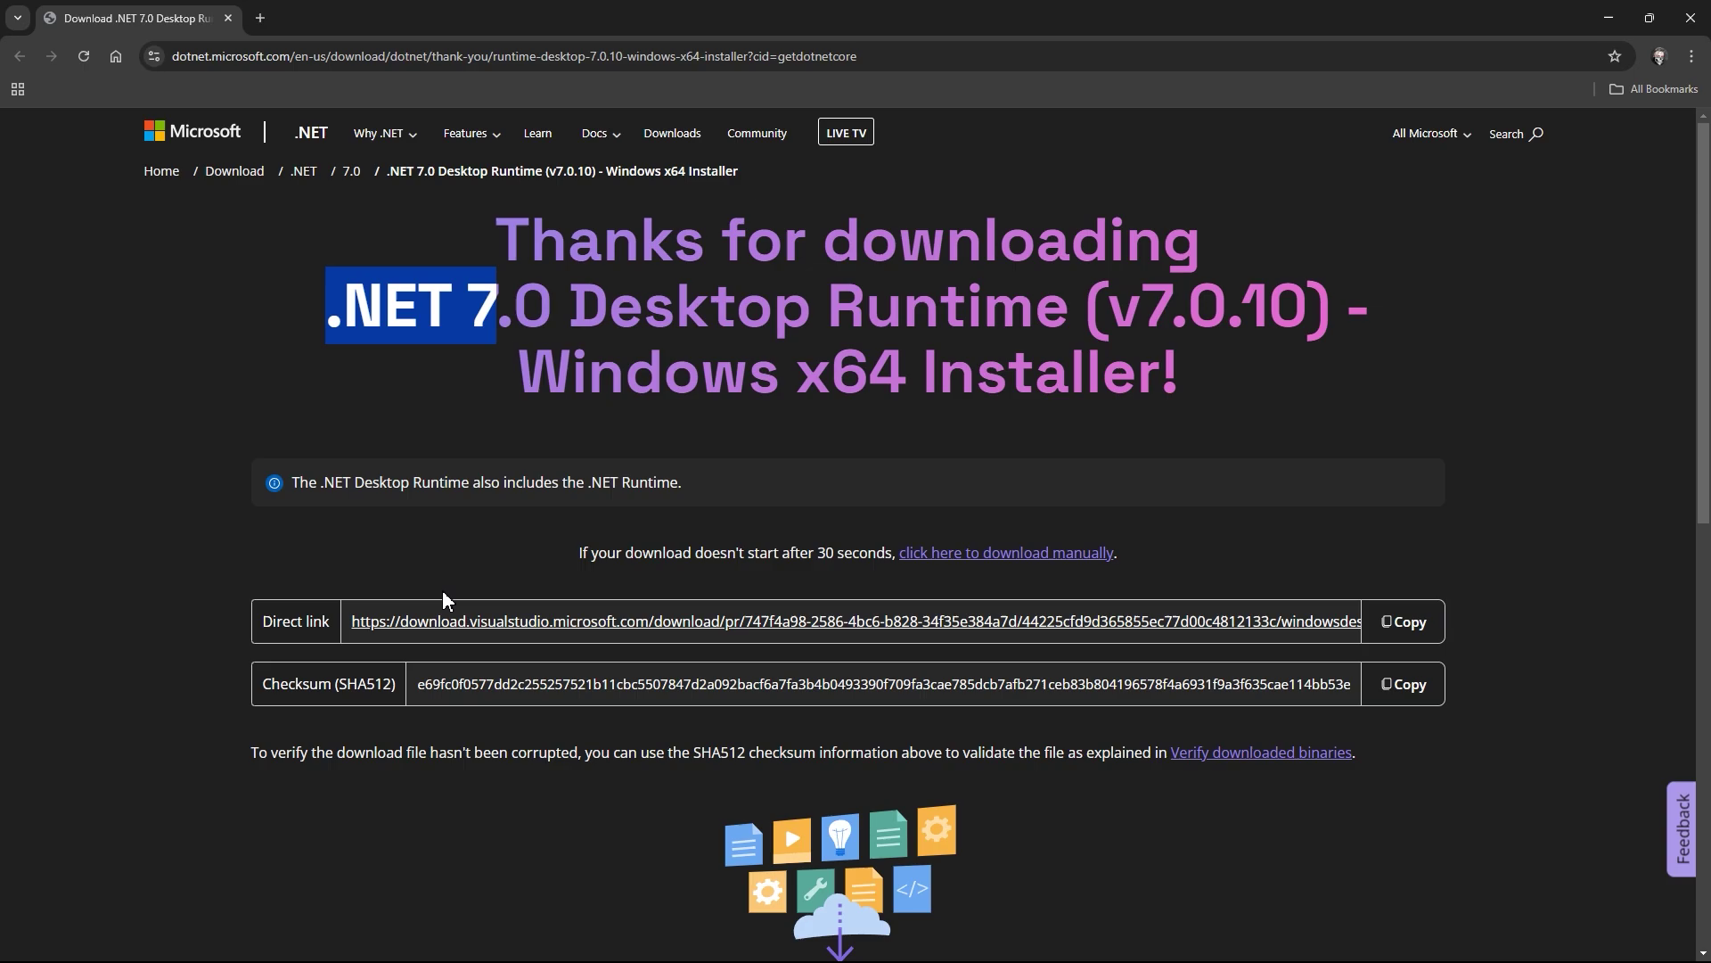
# - Download windowsdesktop-runtime-7.0.10-win-x64.exe, launch it and start the installation
pyautogui.click(446, 624)
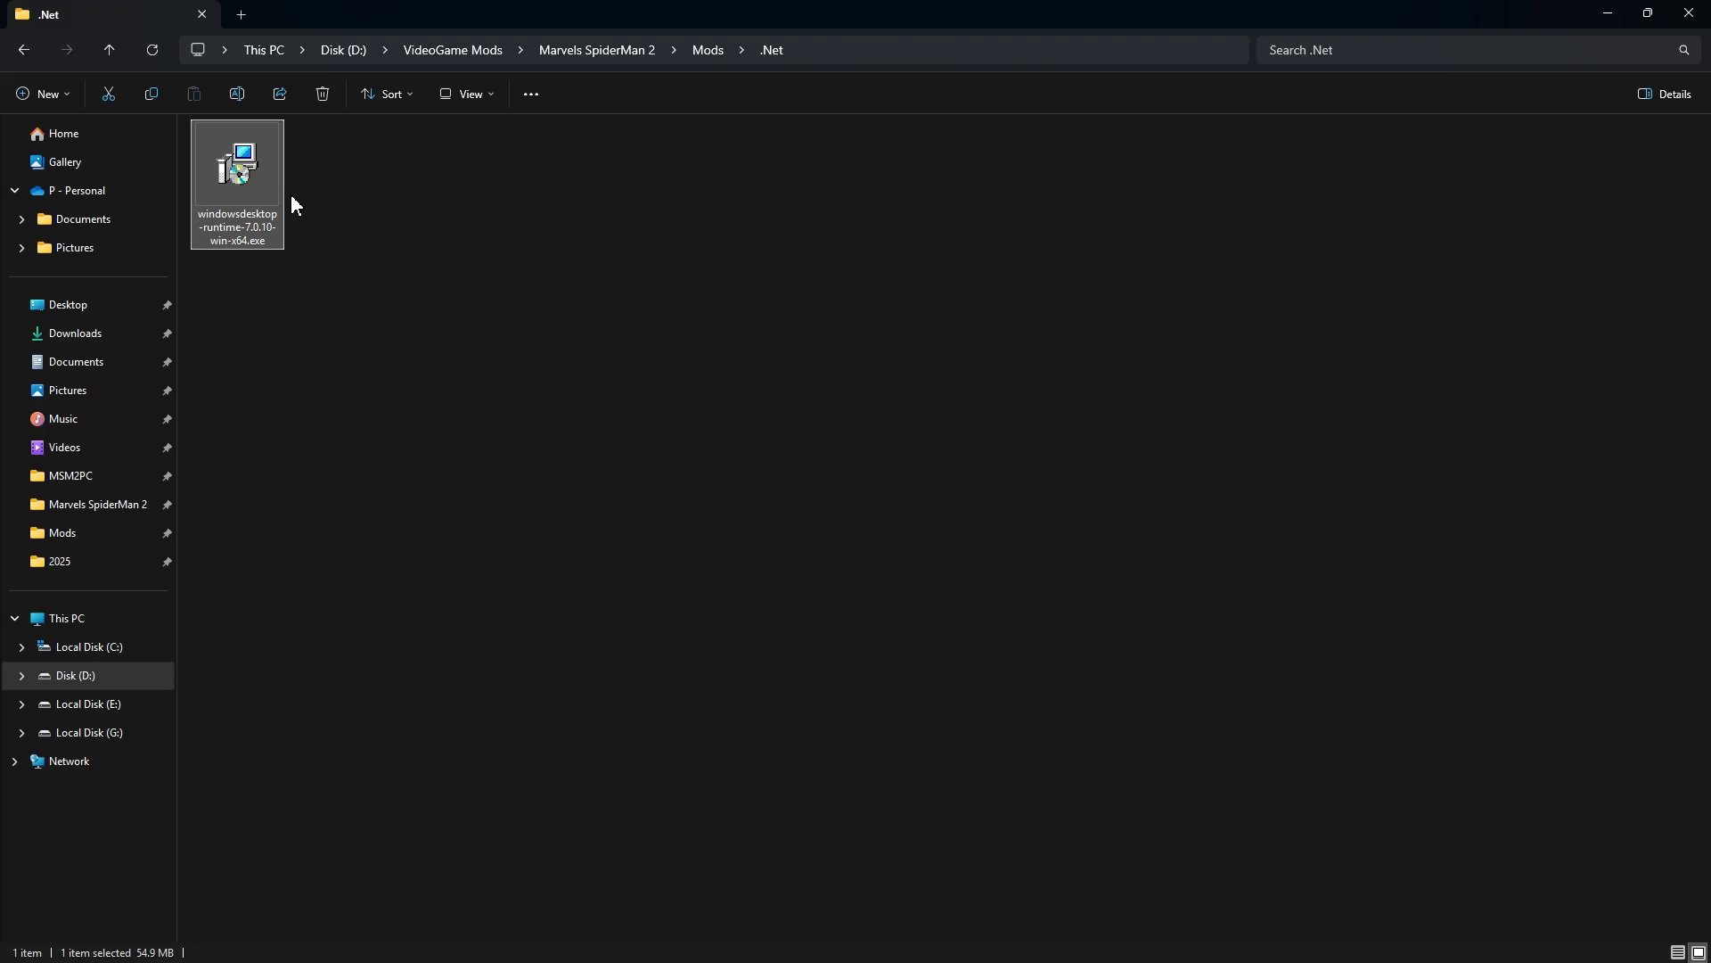
pyautogui.doubleClick(280, 184)
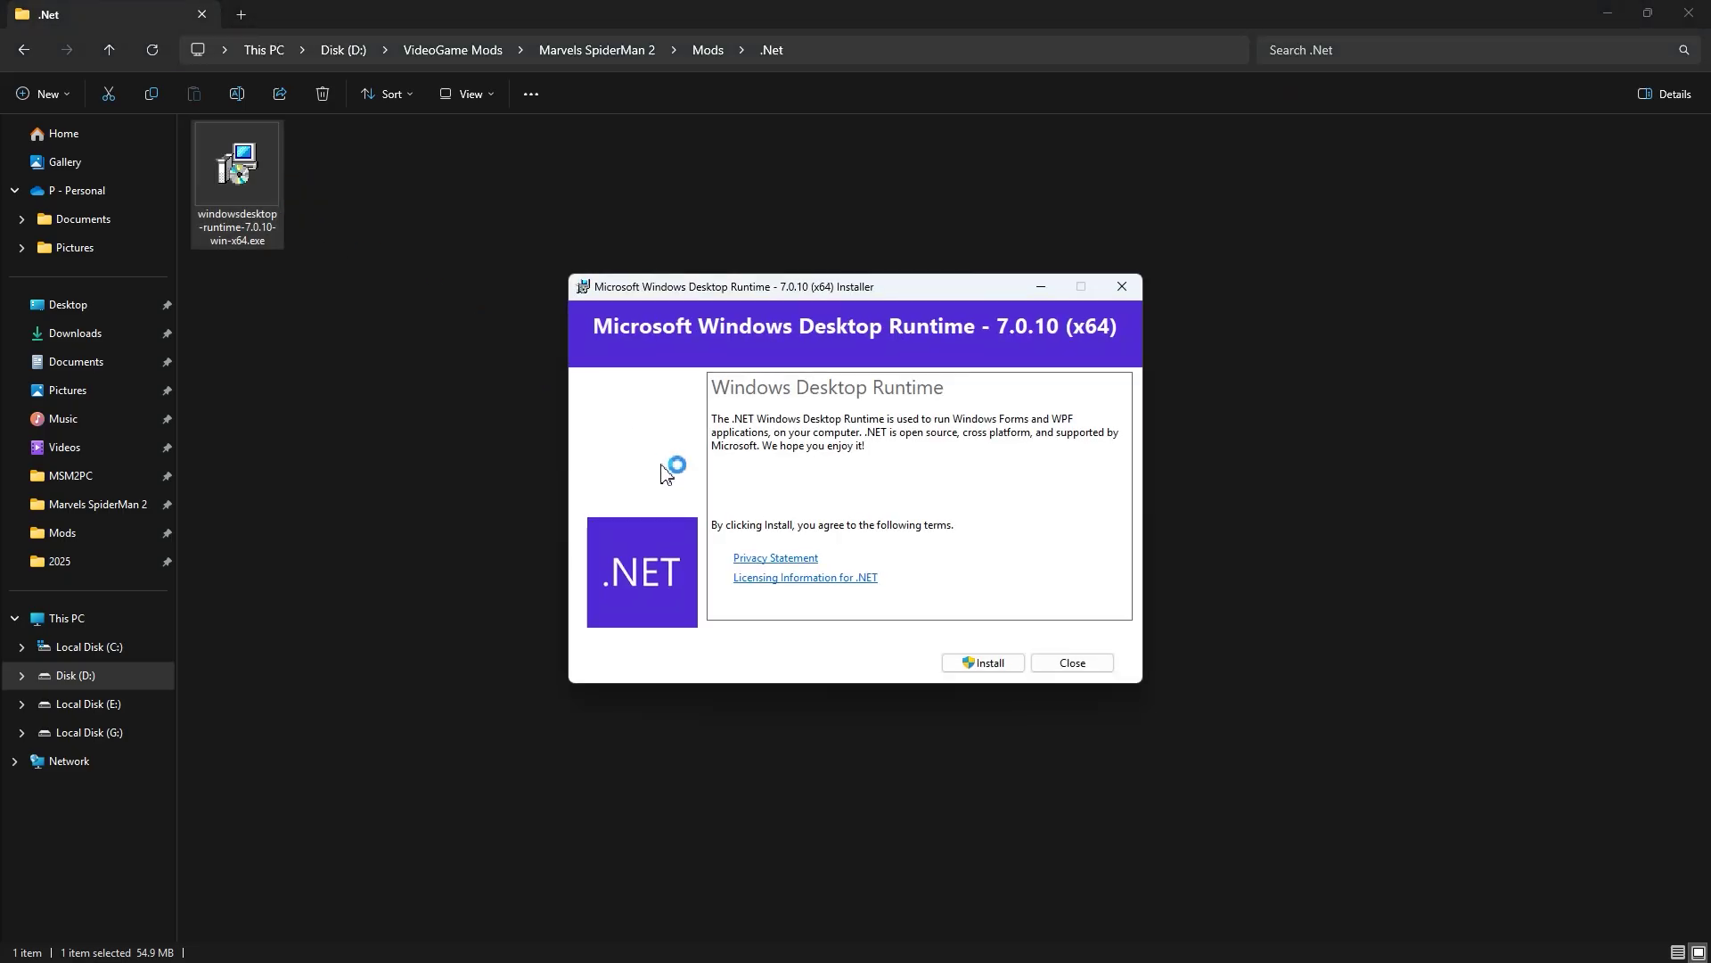
pyautogui.click(976, 668)
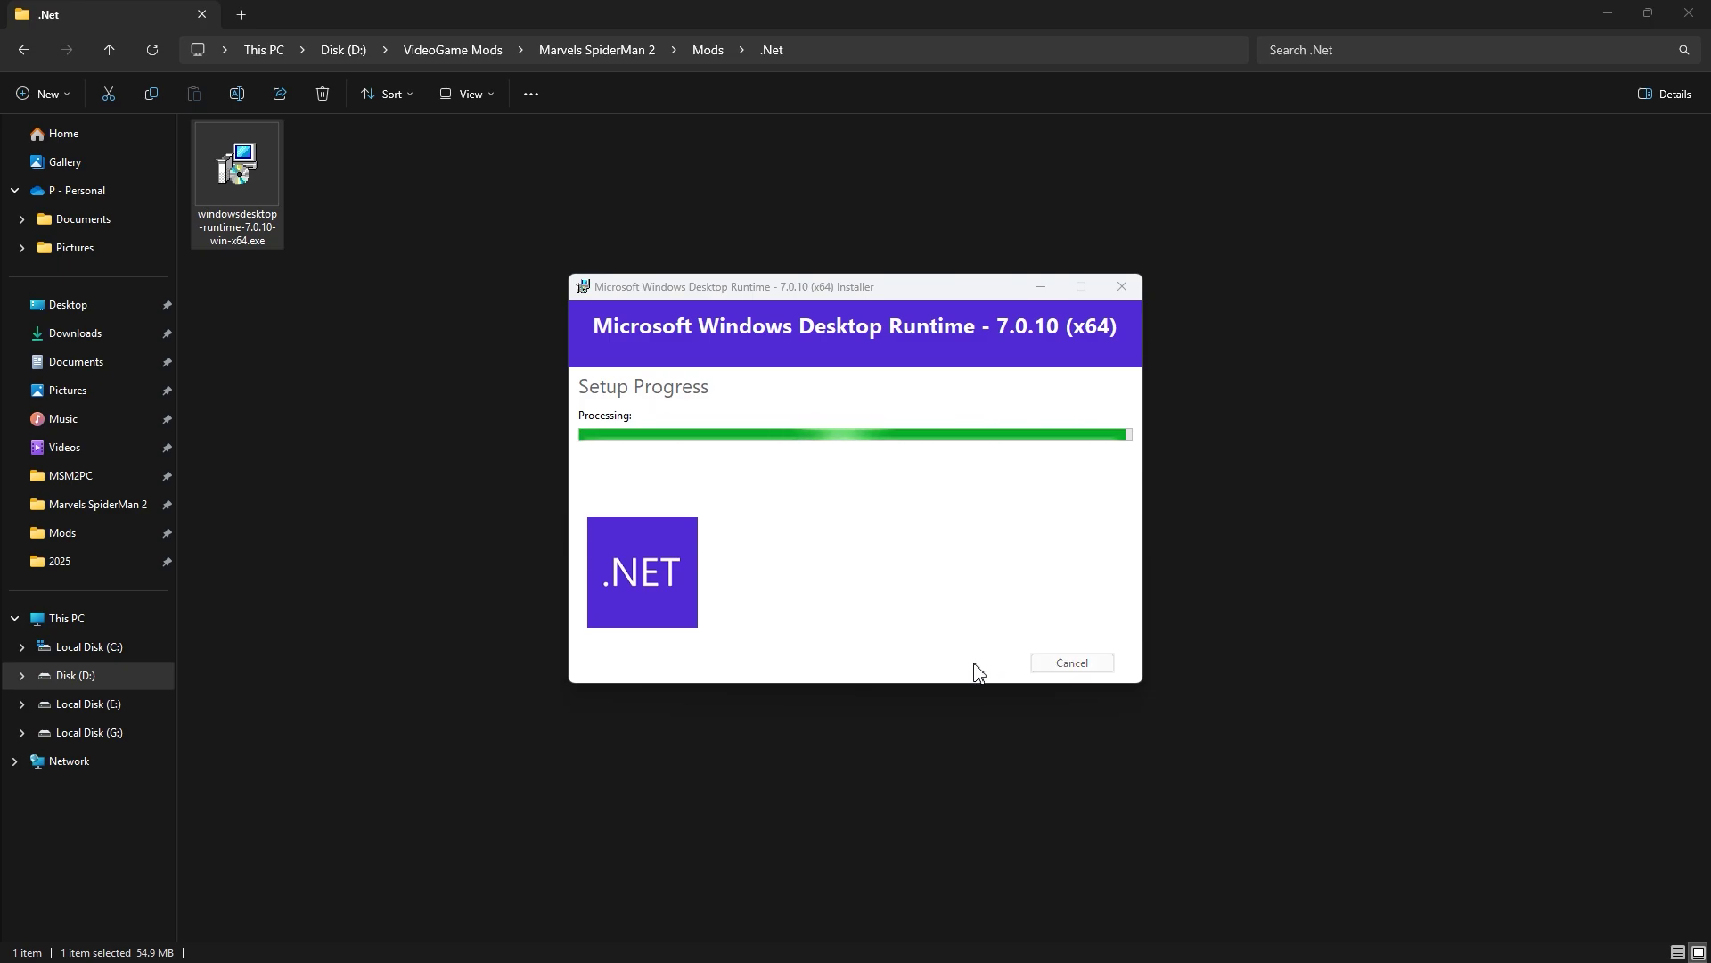
# - Close the finished .NET installer and extract all of Overstrike.zip into New folder
pyautogui.click(1043, 669)
pyautogui.hotkey('alt', 'Left')
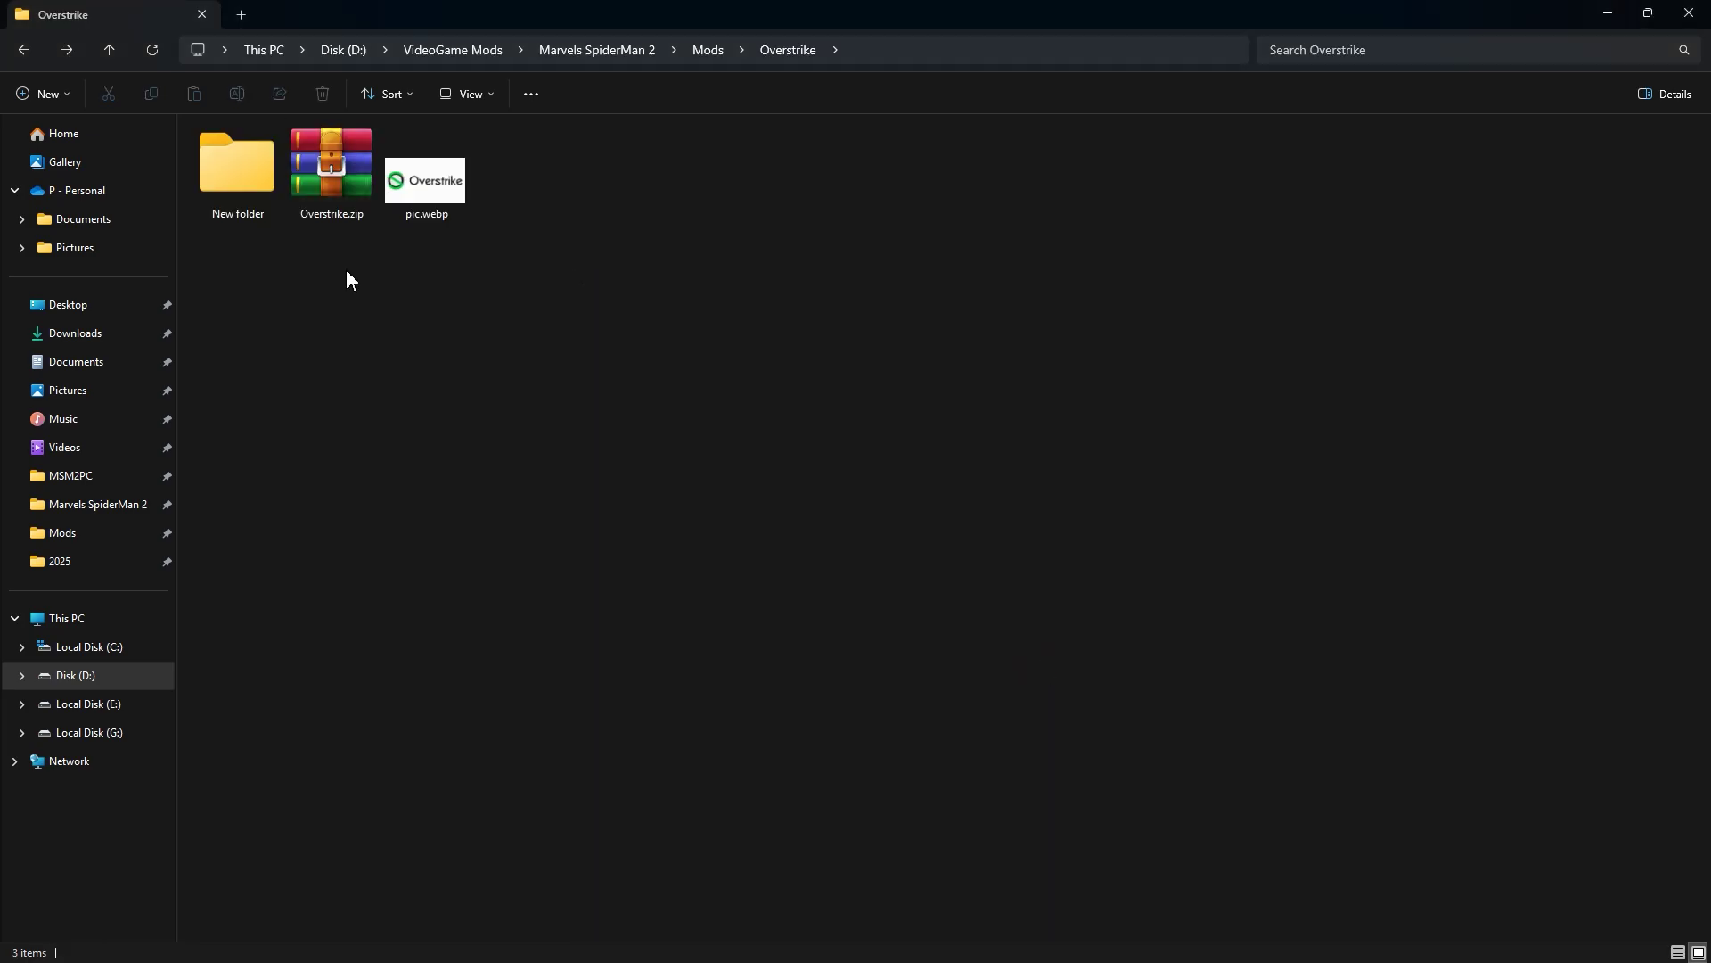
pyautogui.click(334, 189)
pyautogui.doubleClick(334, 189)
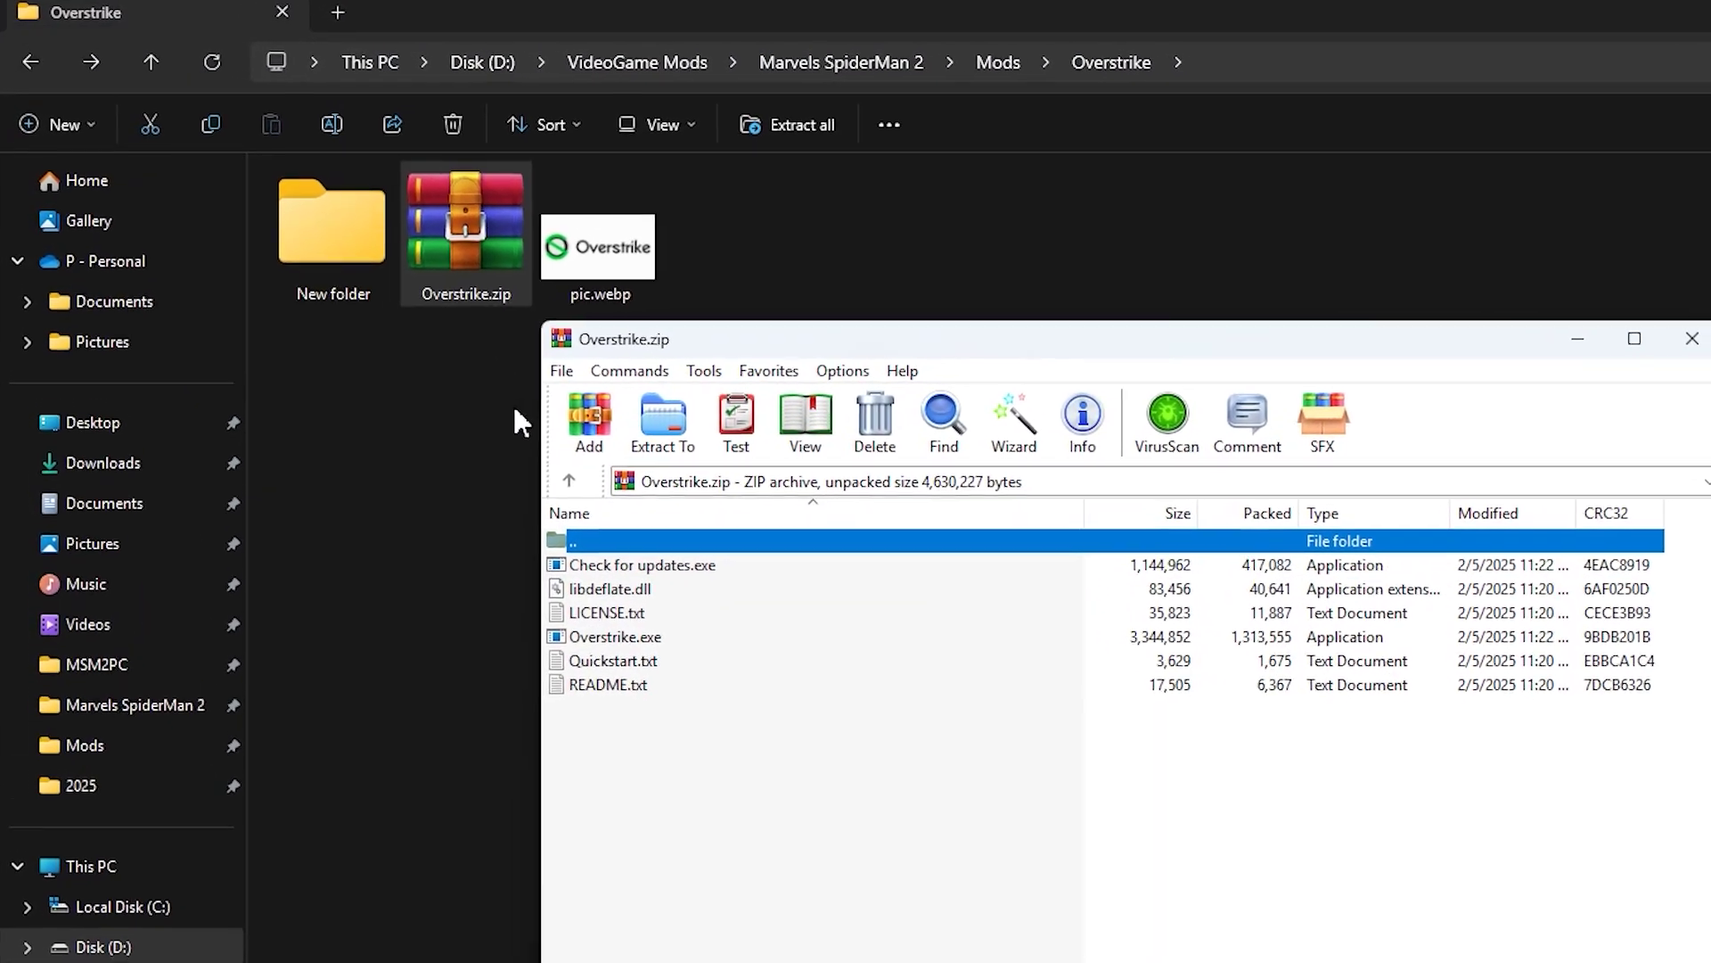
pyautogui.moveTo(658, 747)
pyautogui.mouseDown()
pyautogui.moveTo(667, 590)
pyautogui.moveTo(606, 590)
pyautogui.moveTo(364, 266)
pyautogui.mouseUp()
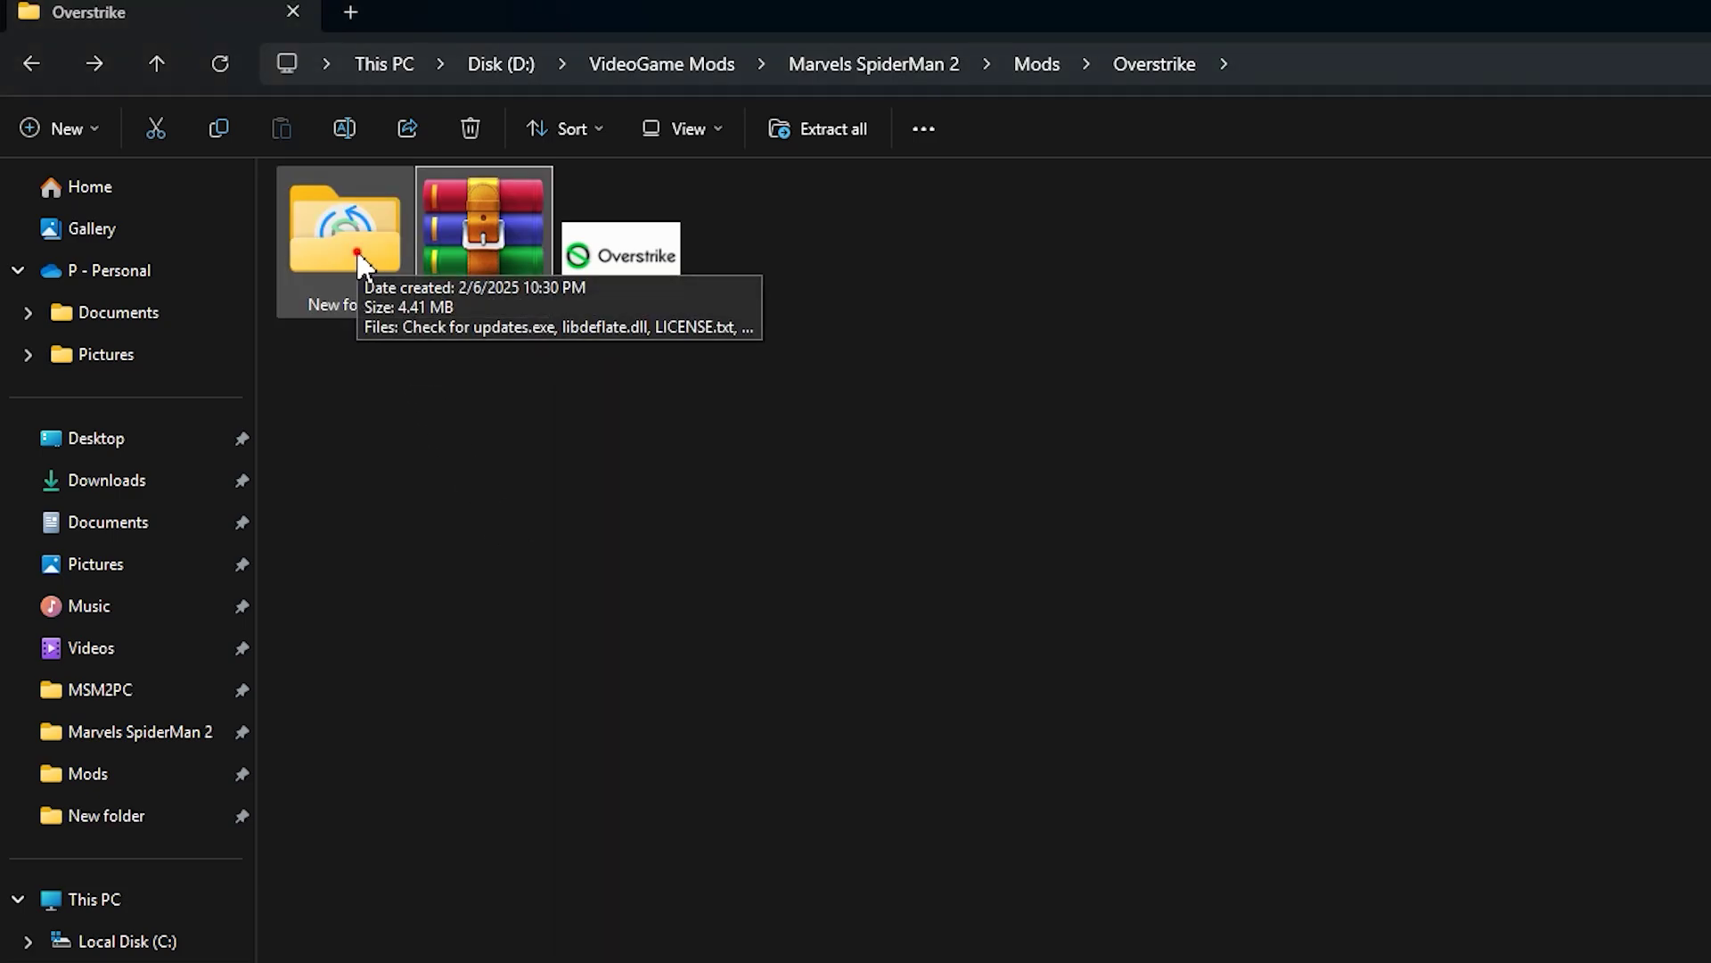
# - Launch Overstrike.exe from New folder, allowing it through the SmartScreen warning with Run anyway
pyautogui.doubleClick(358, 253)
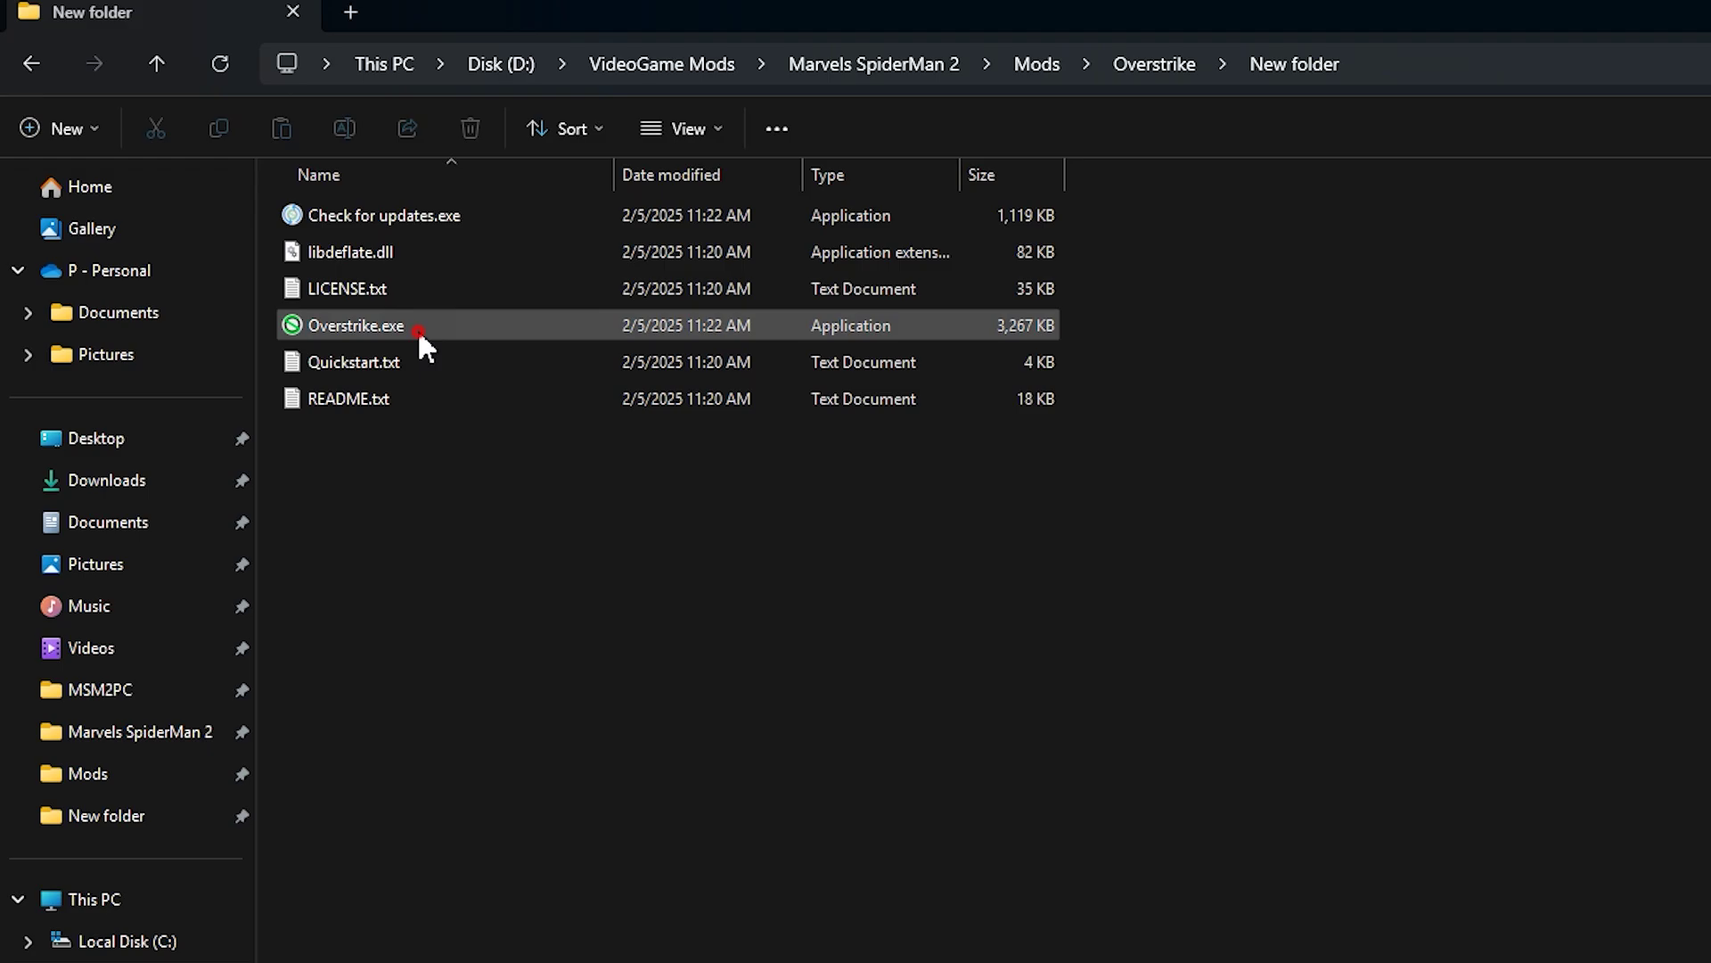
pyautogui.click(403, 324)
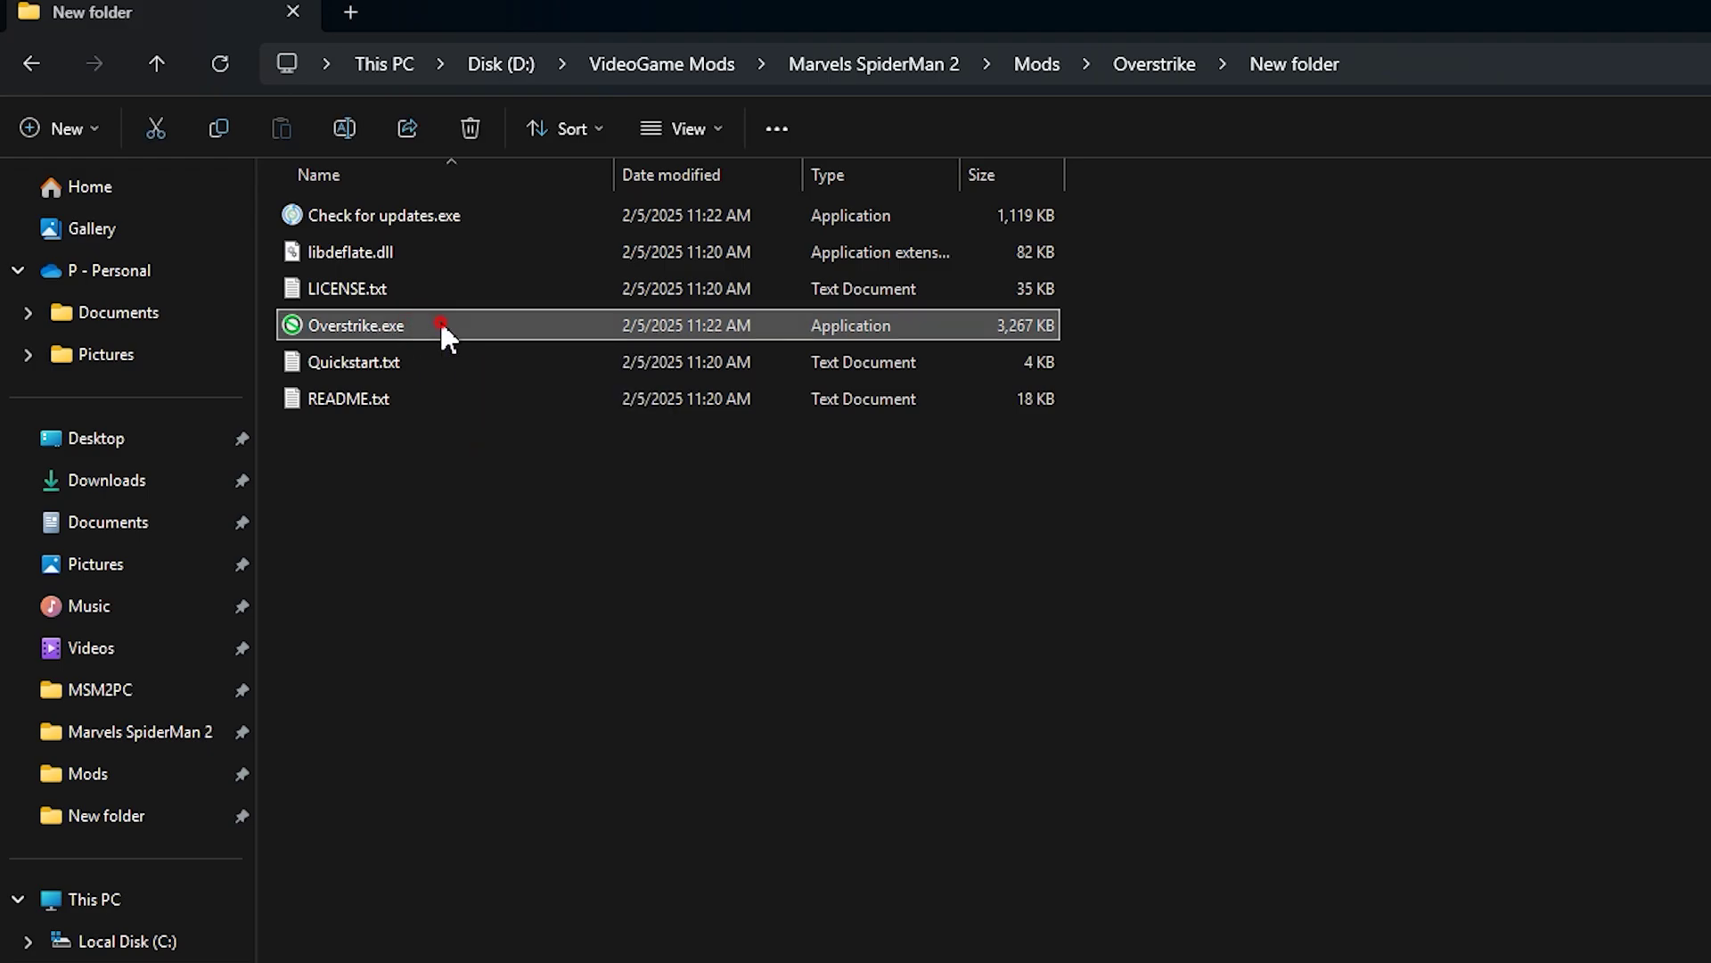
pyautogui.doubleClick(443, 335)
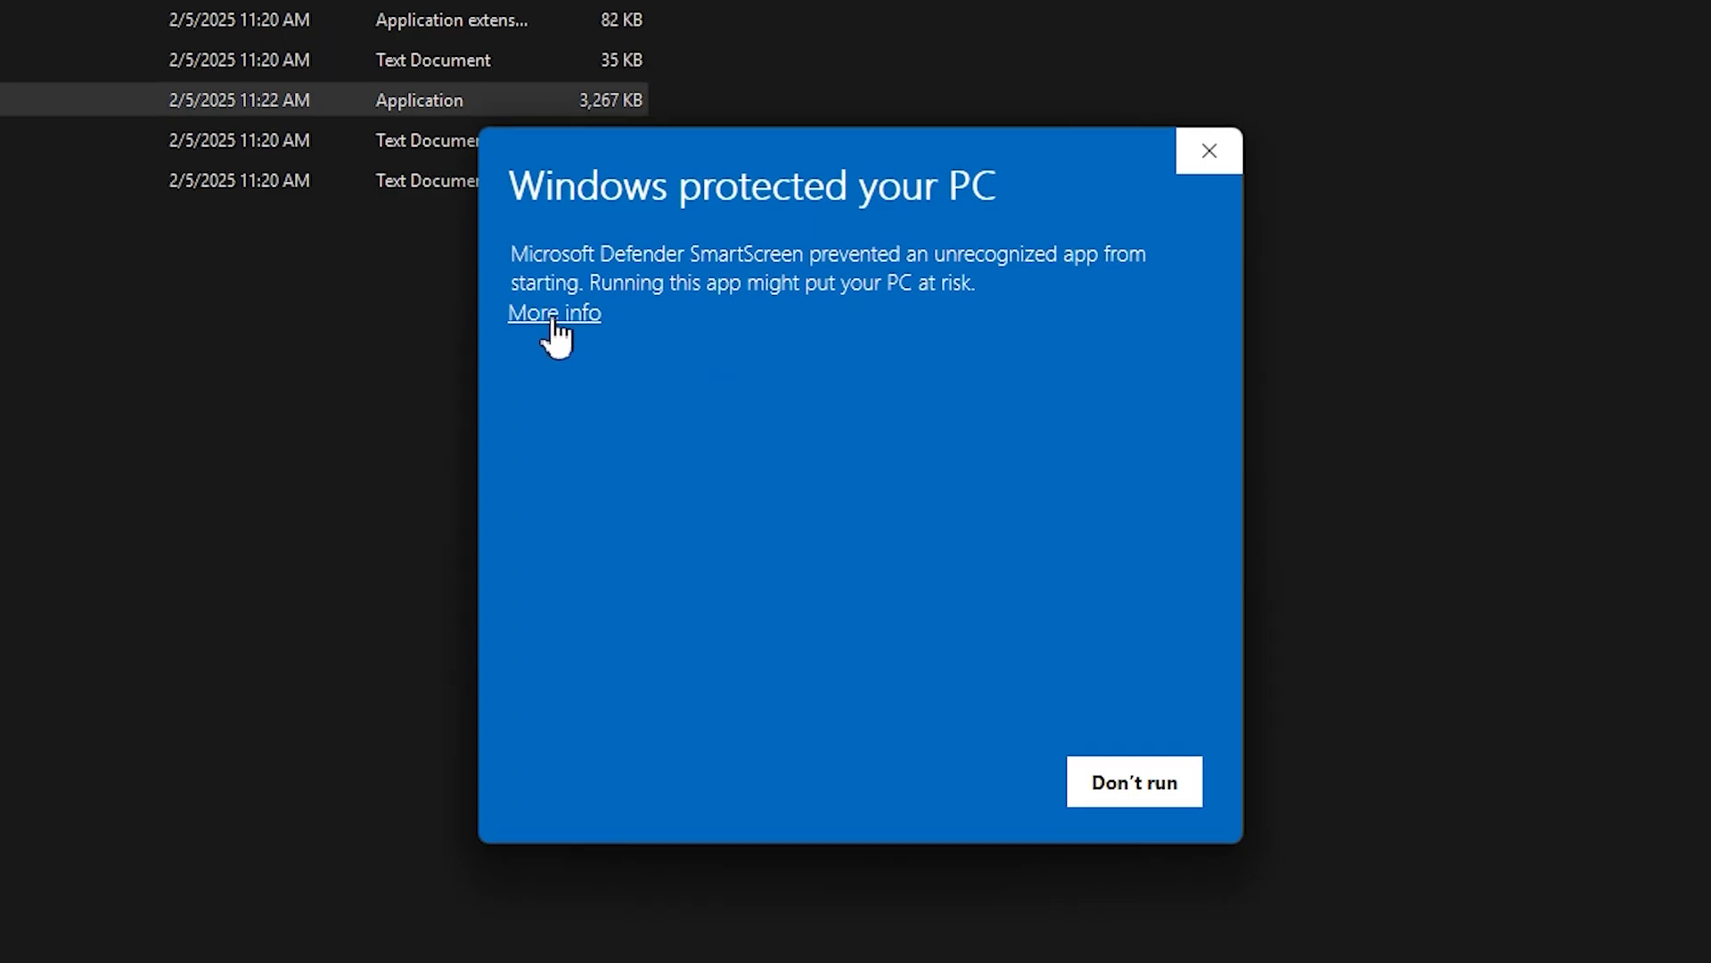
pyautogui.click(650, 361)
pyautogui.click(925, 774)
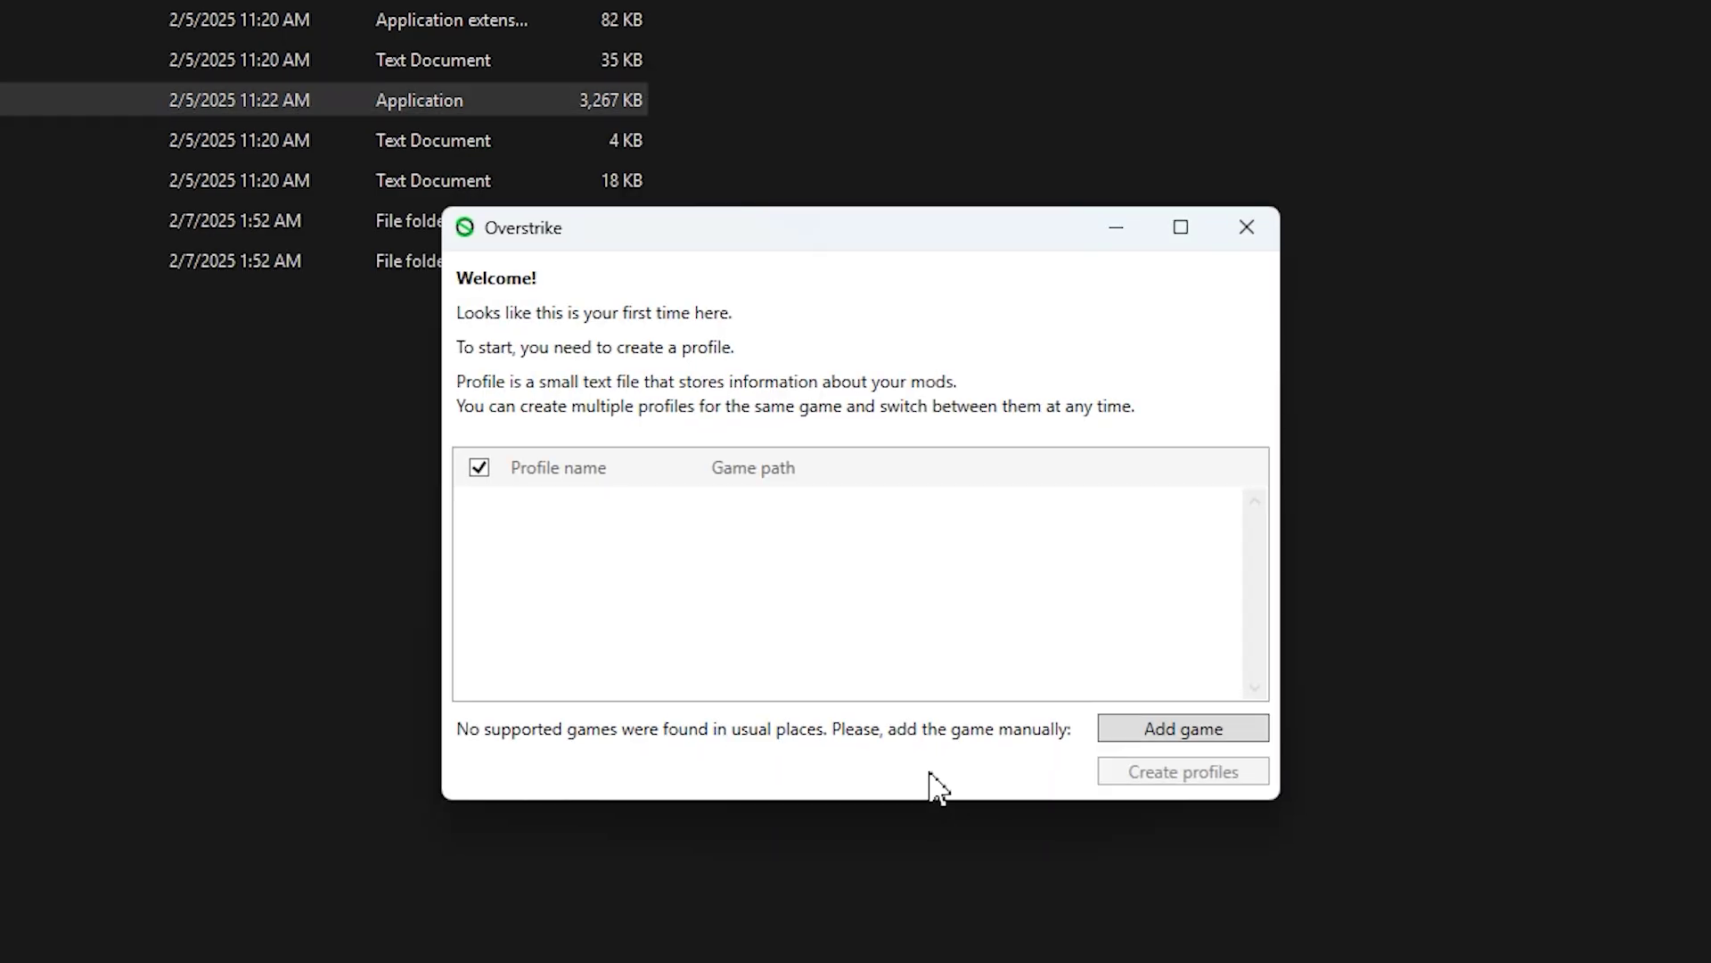
# - Add the game manually, choosing E:\Marvels SpiderMan 2 as its install folder
pyautogui.click(1150, 733)
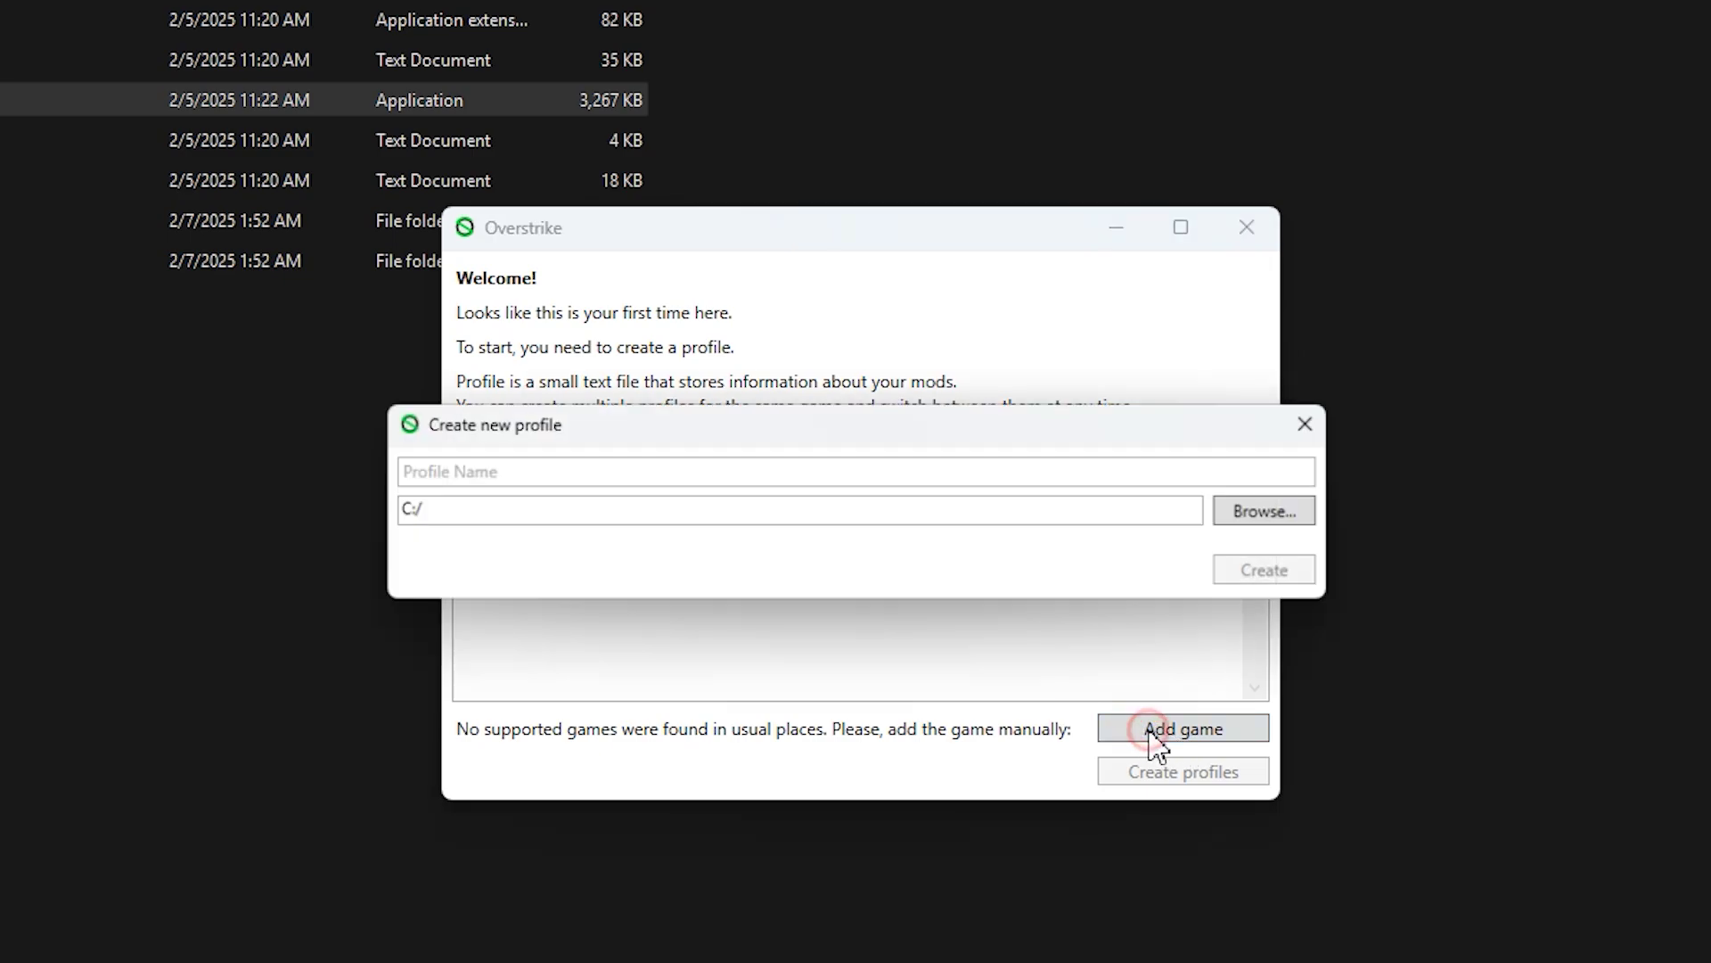
pyautogui.click(1258, 516)
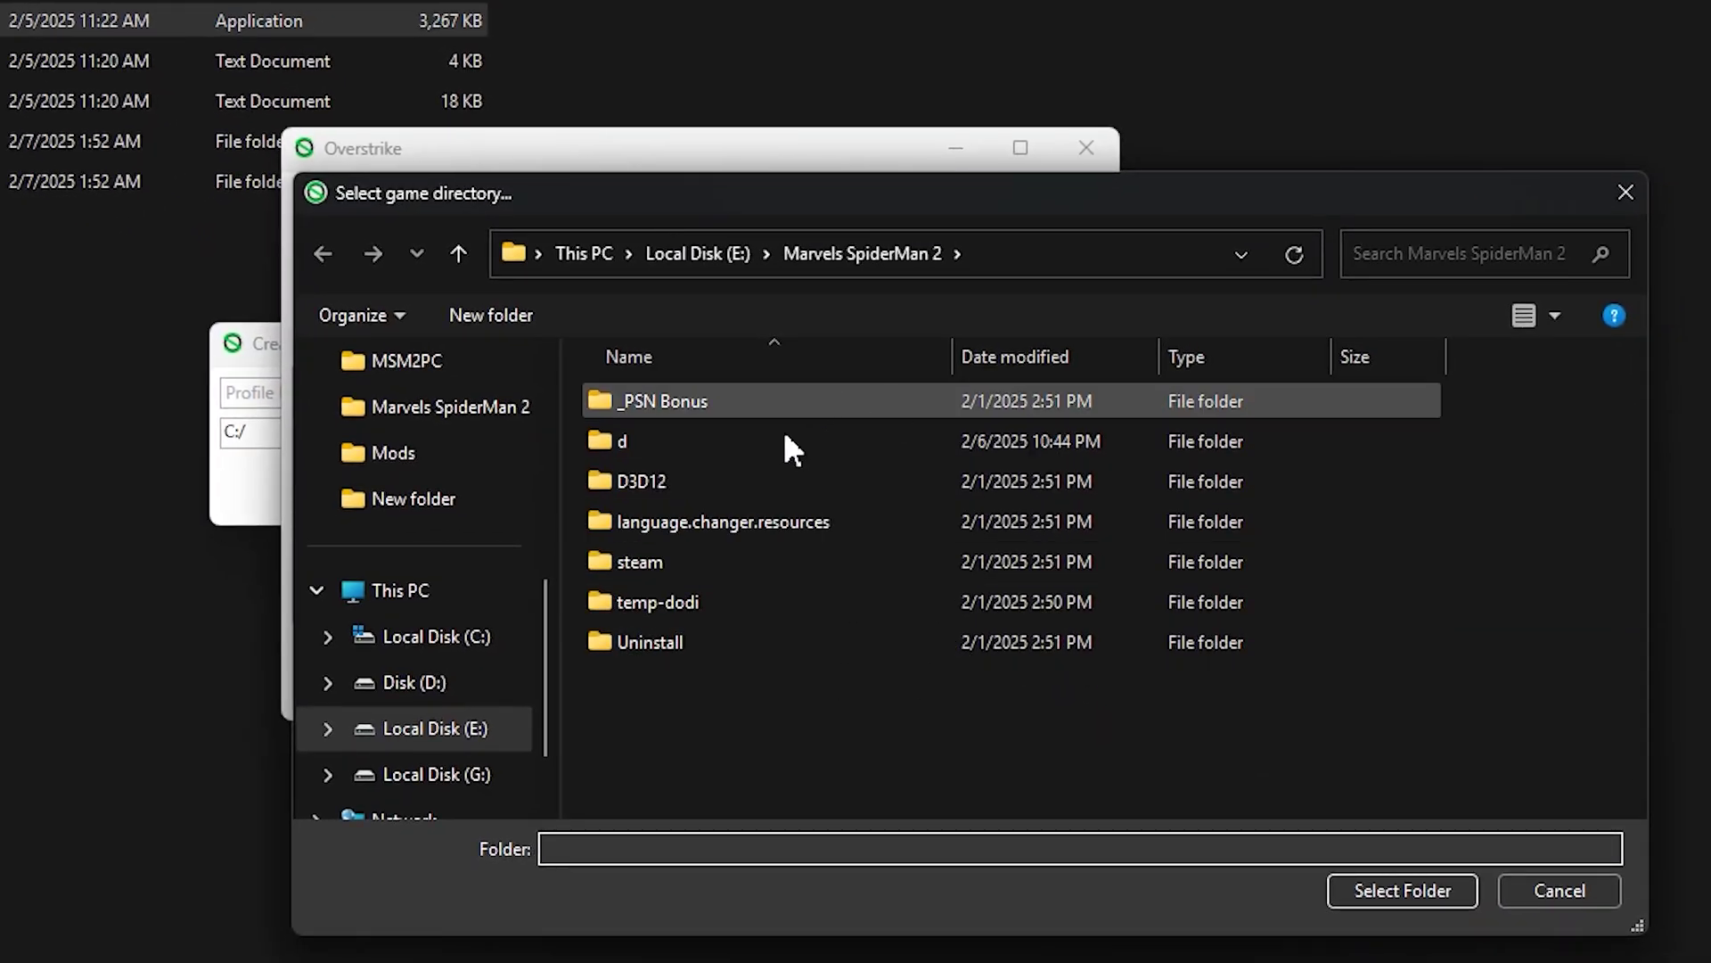
pyautogui.click(829, 257)
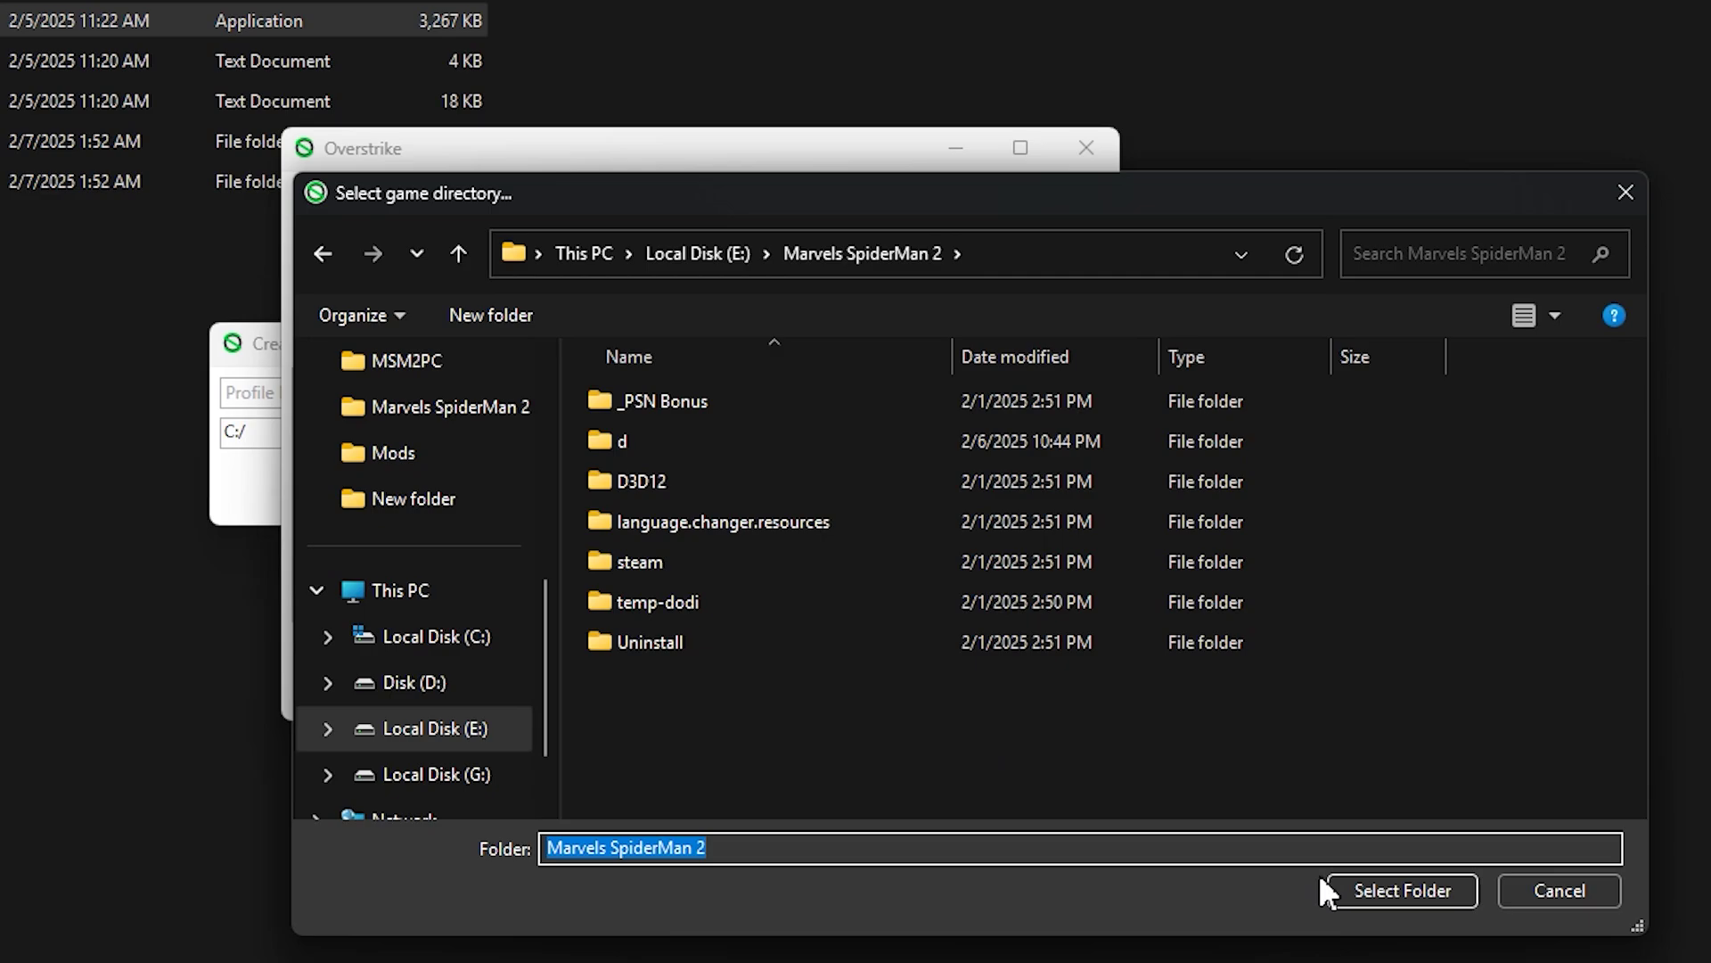
pyautogui.click(1374, 888)
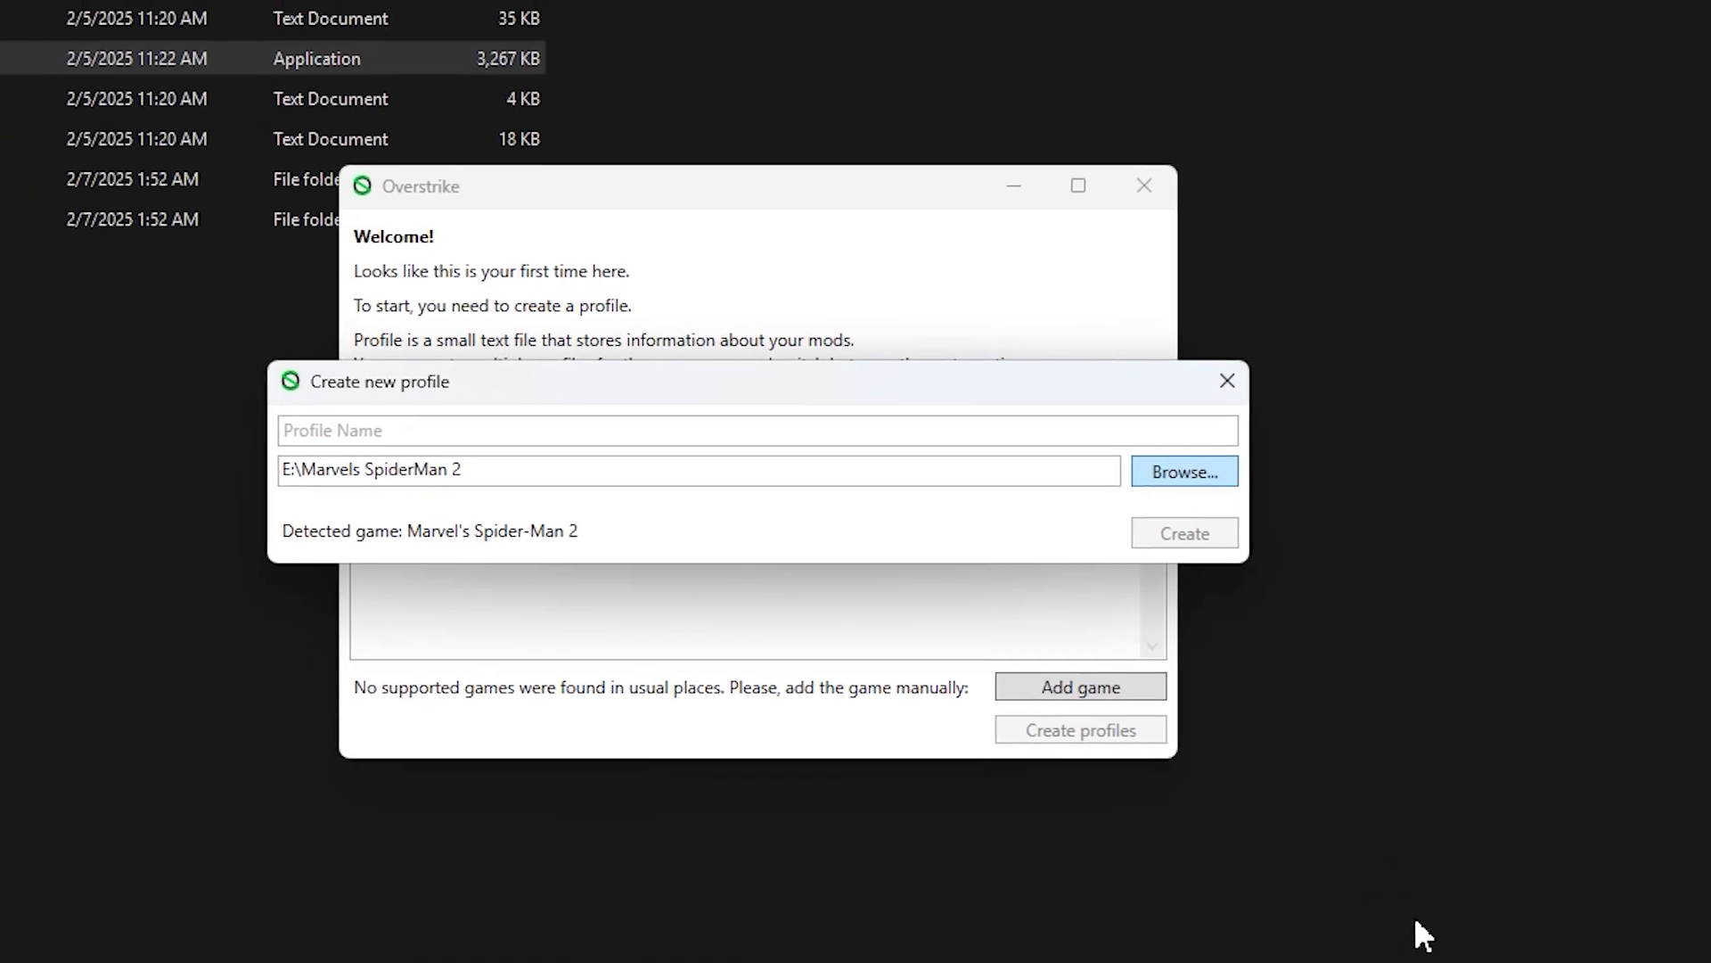
# - Name the profile MSM2, create it and open the mod manager
pyautogui.click(447, 459)
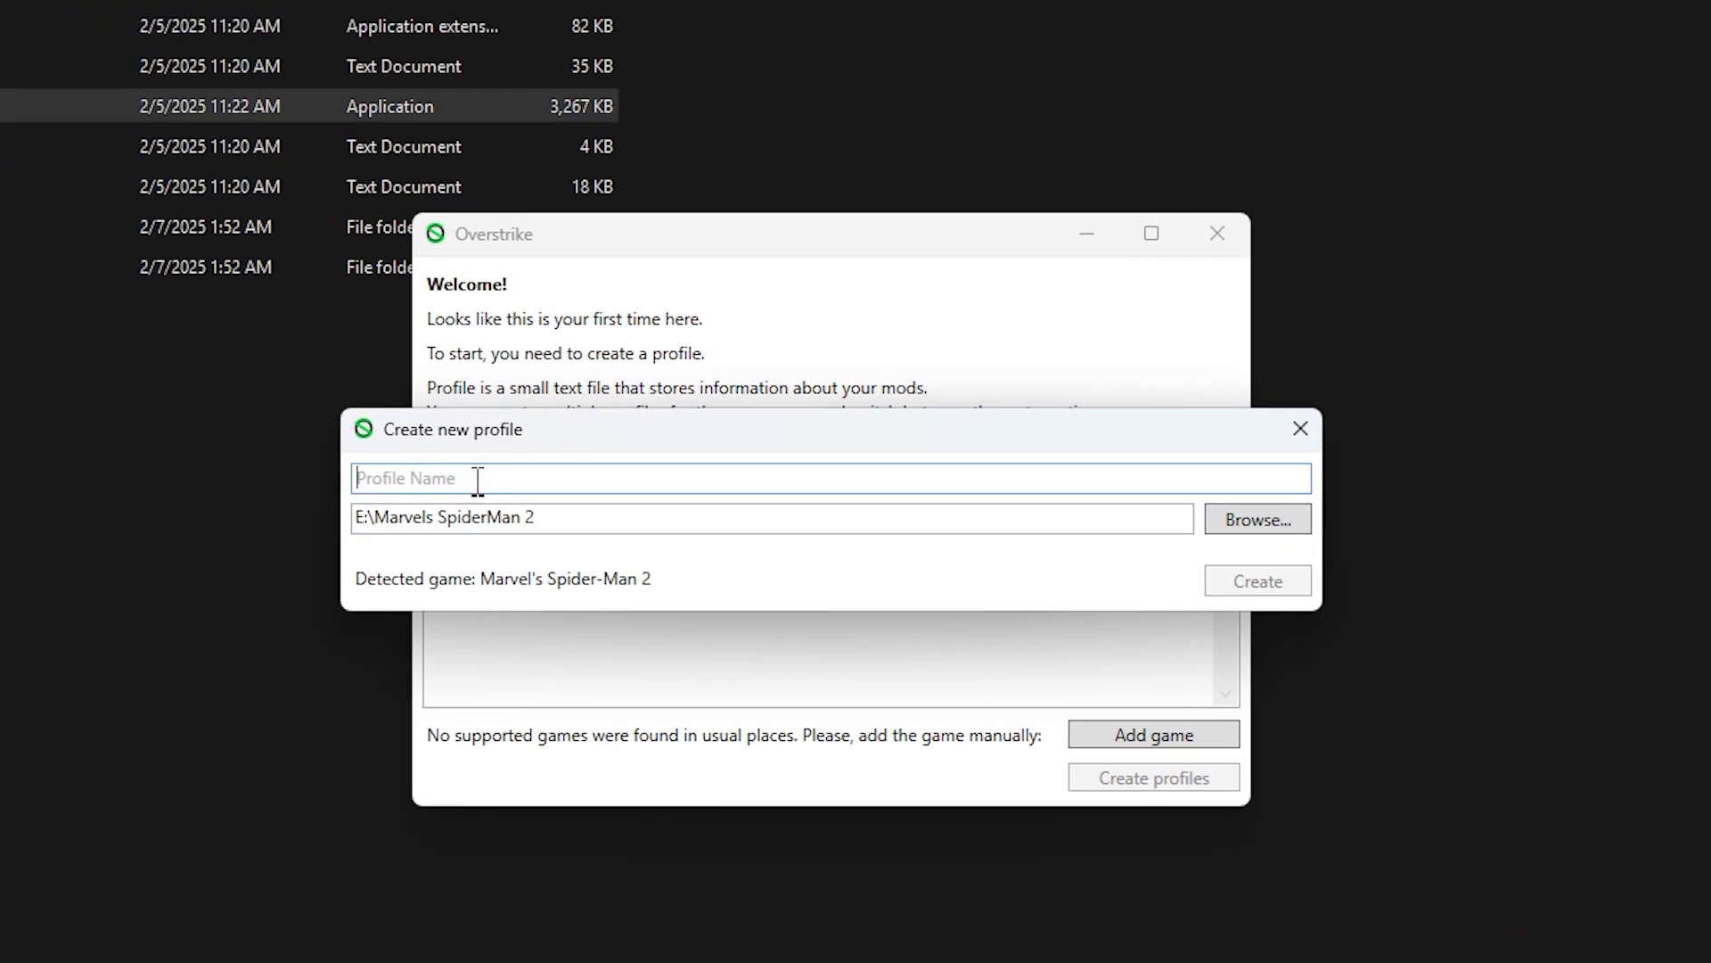
pyautogui.write('MSM2')
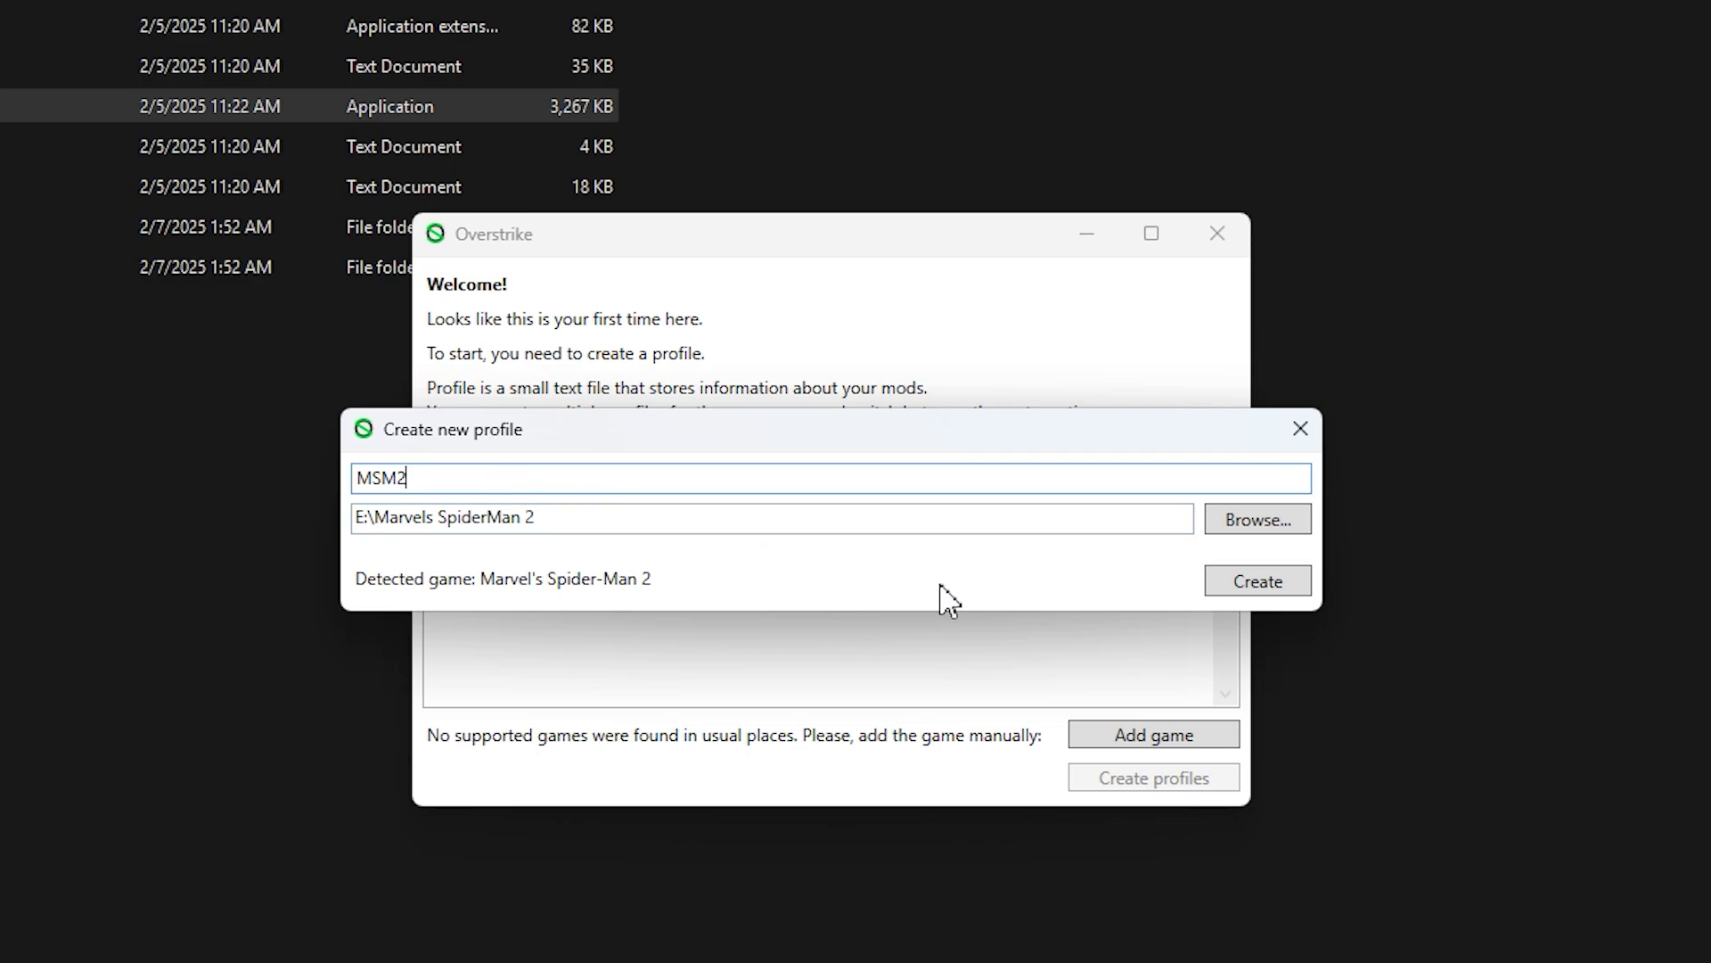
pyautogui.click(1235, 585)
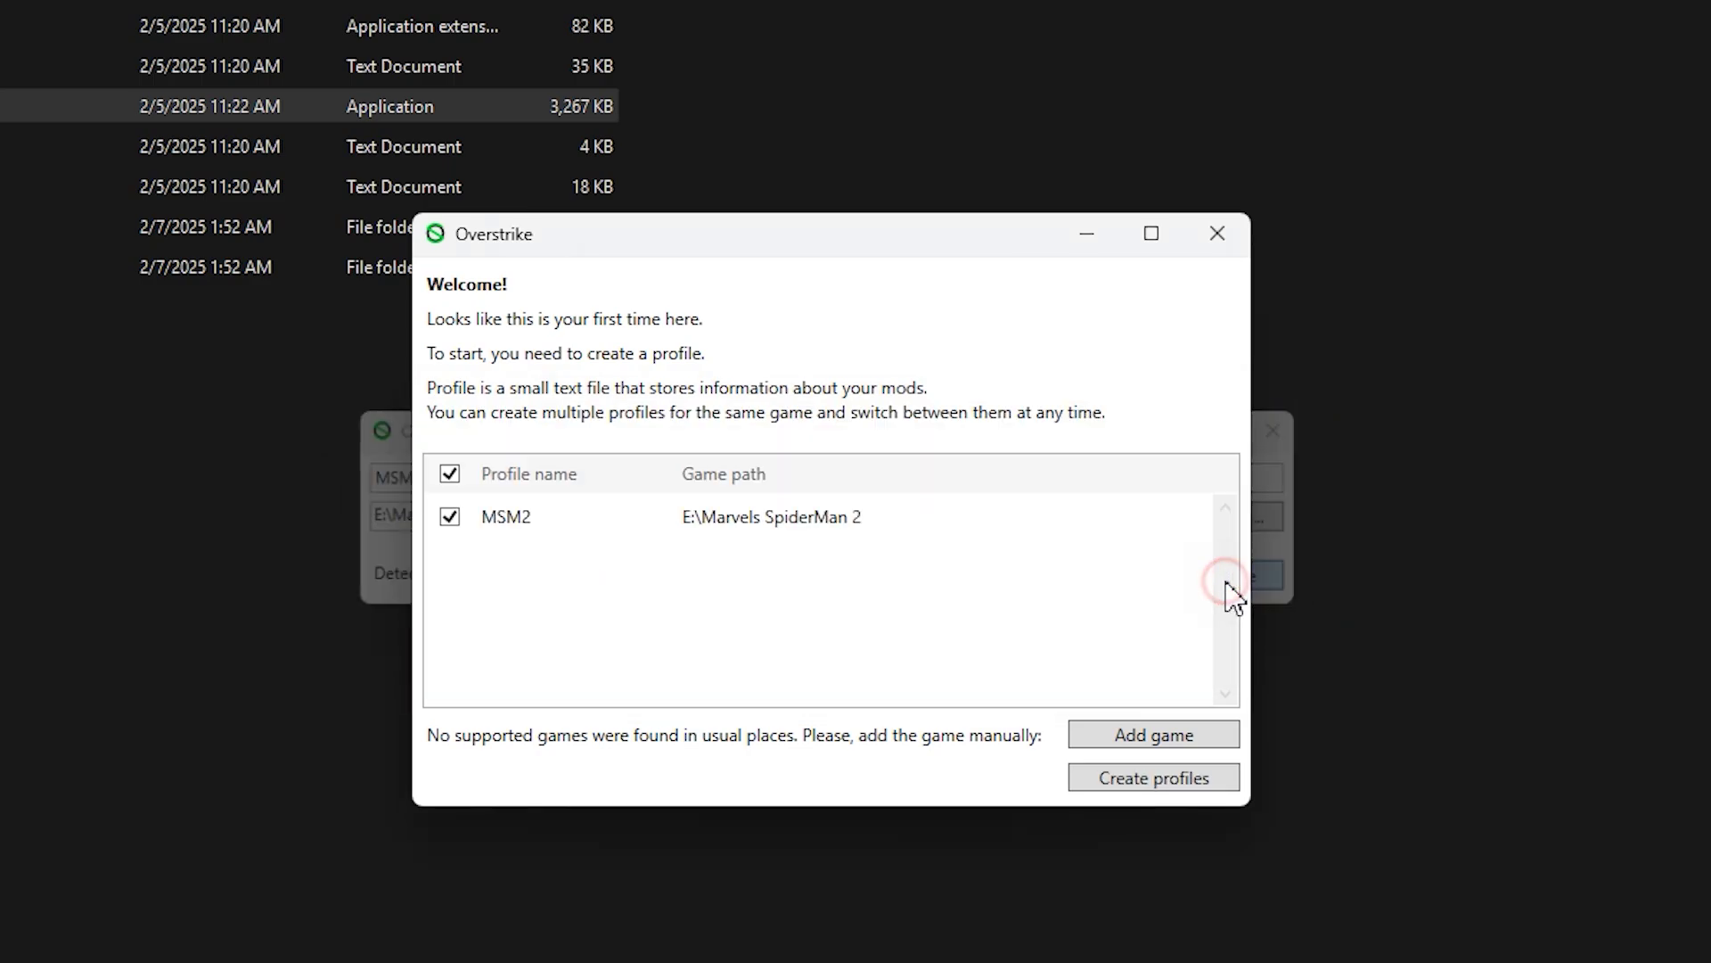
pyautogui.click(1100, 779)
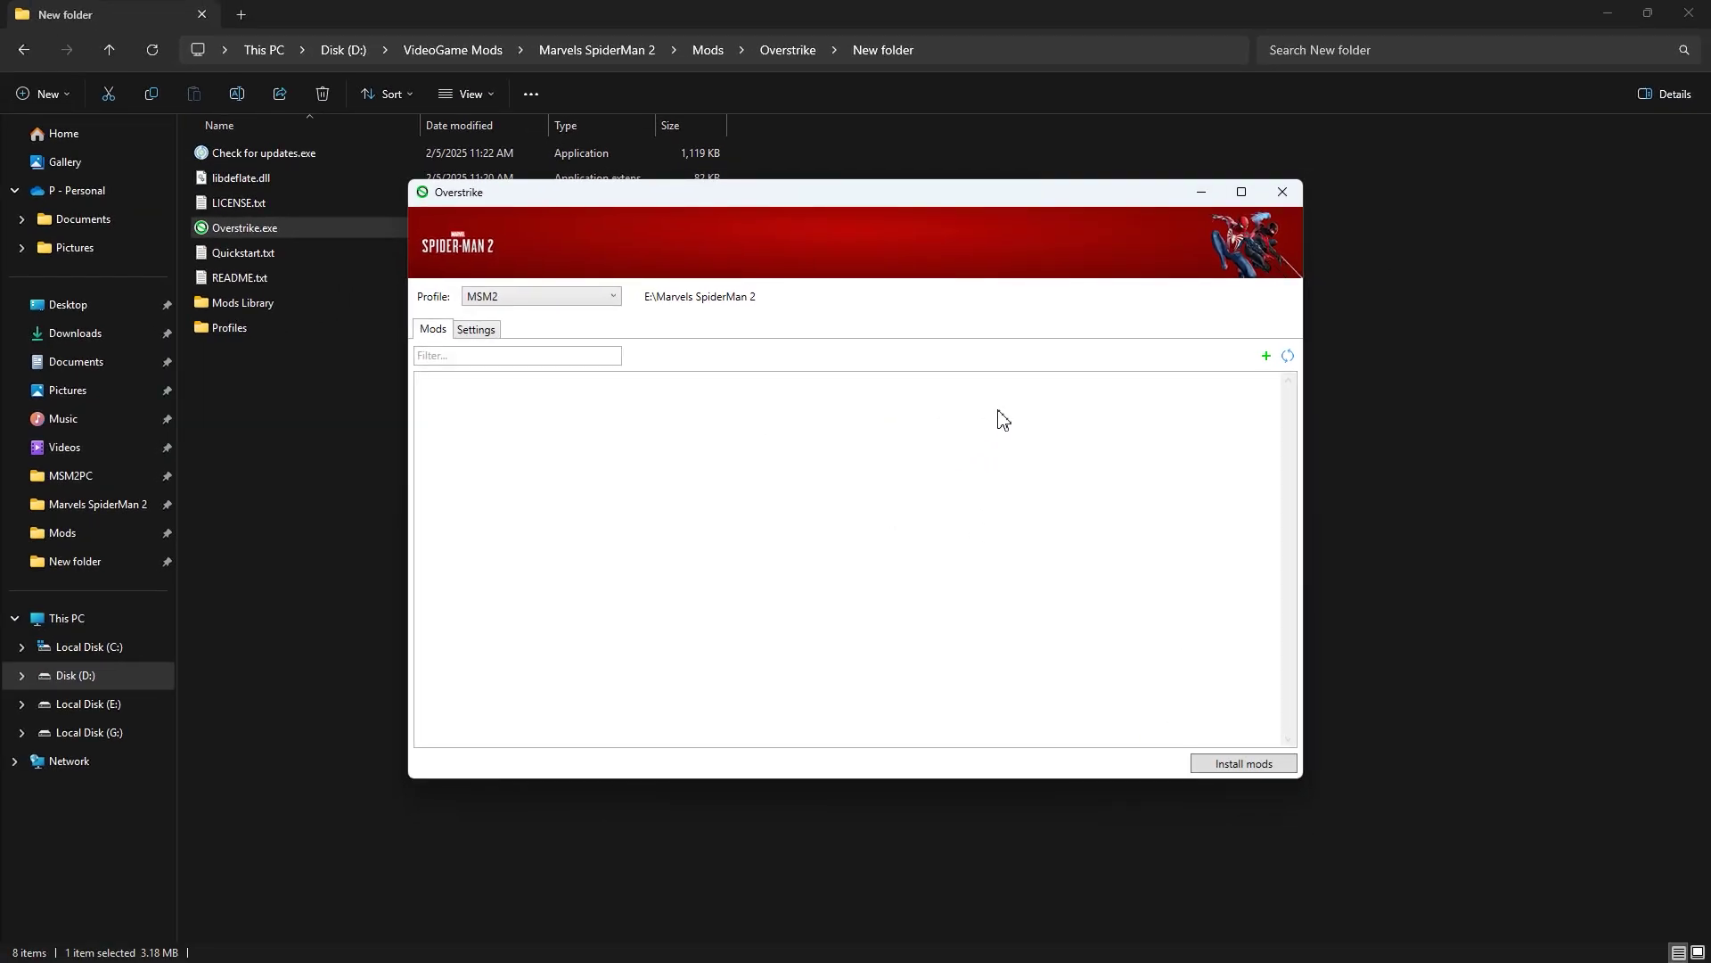
# - Maximize the mod manager, then start the Venom Wings zip's free slow download from its files list
pyautogui.click(1241, 193)
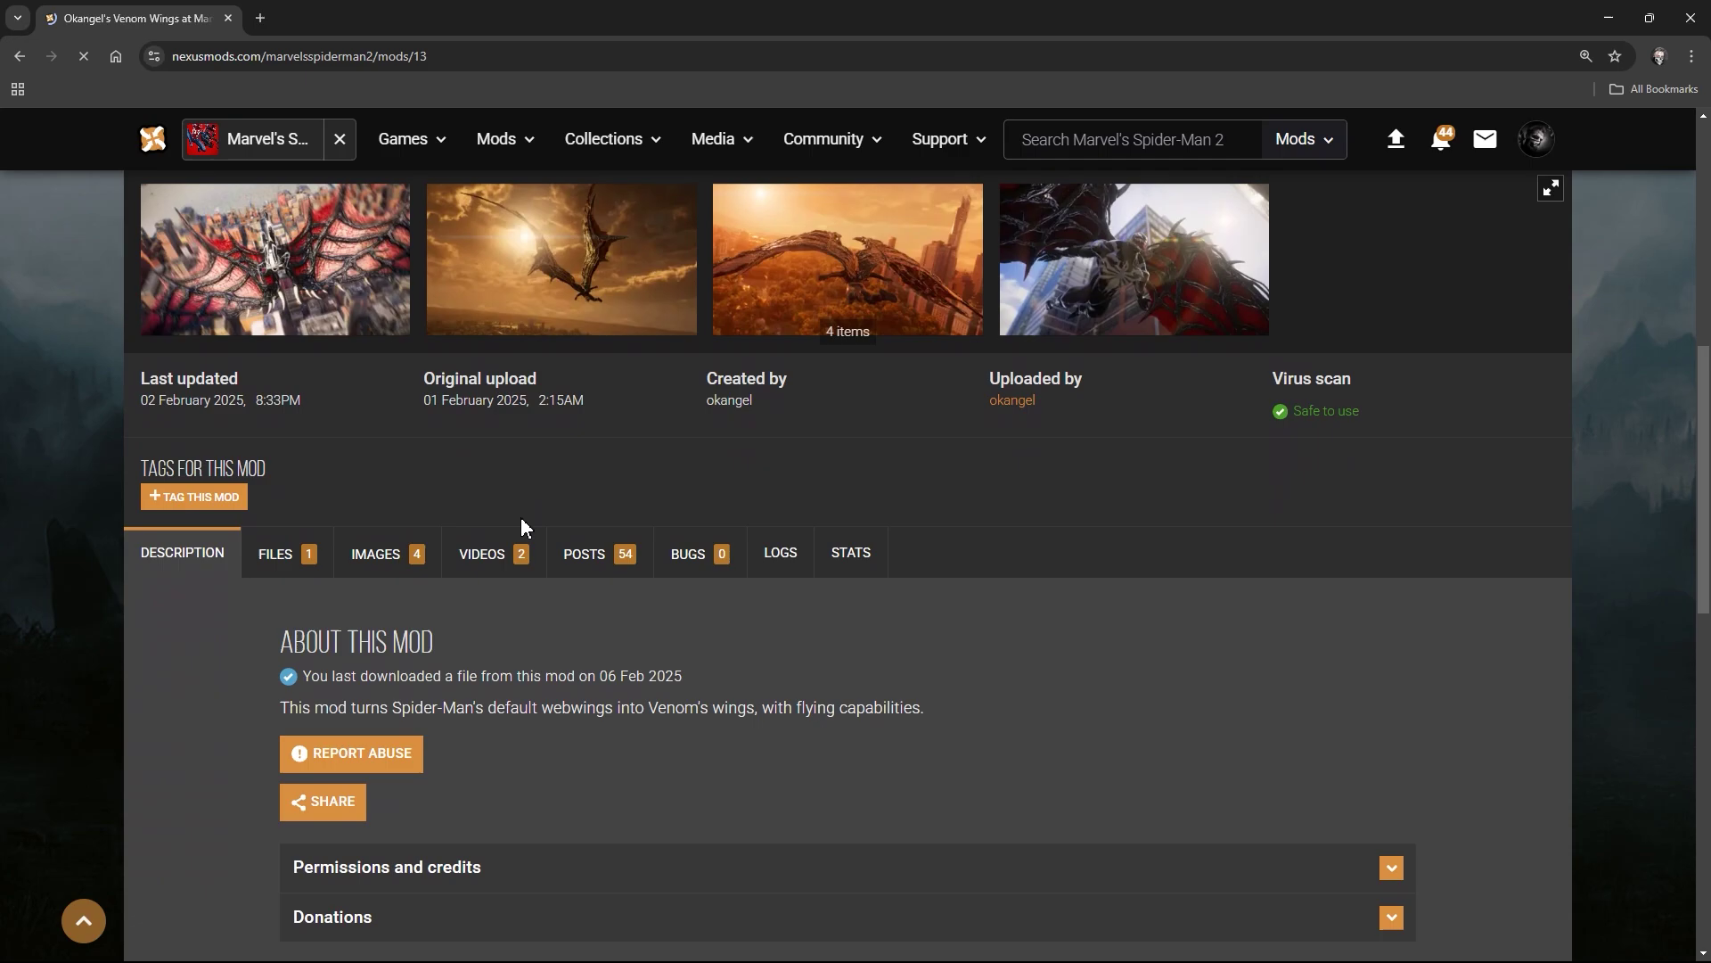
pyautogui.click(318, 557)
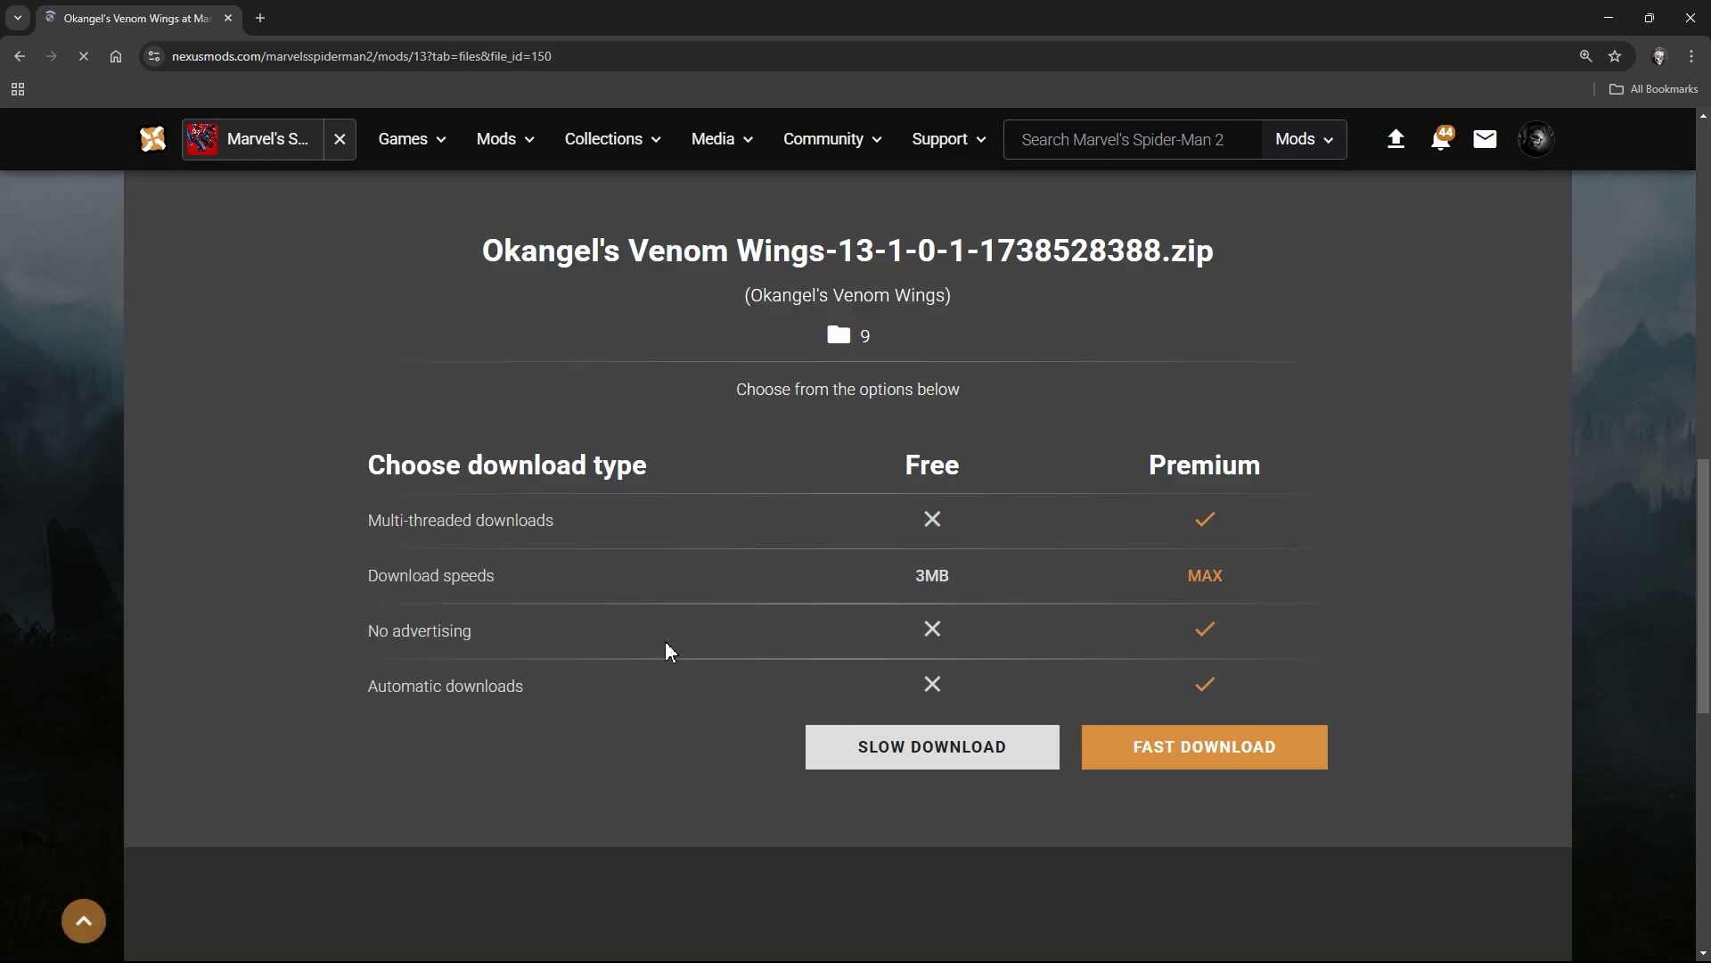
pyautogui.click(892, 757)
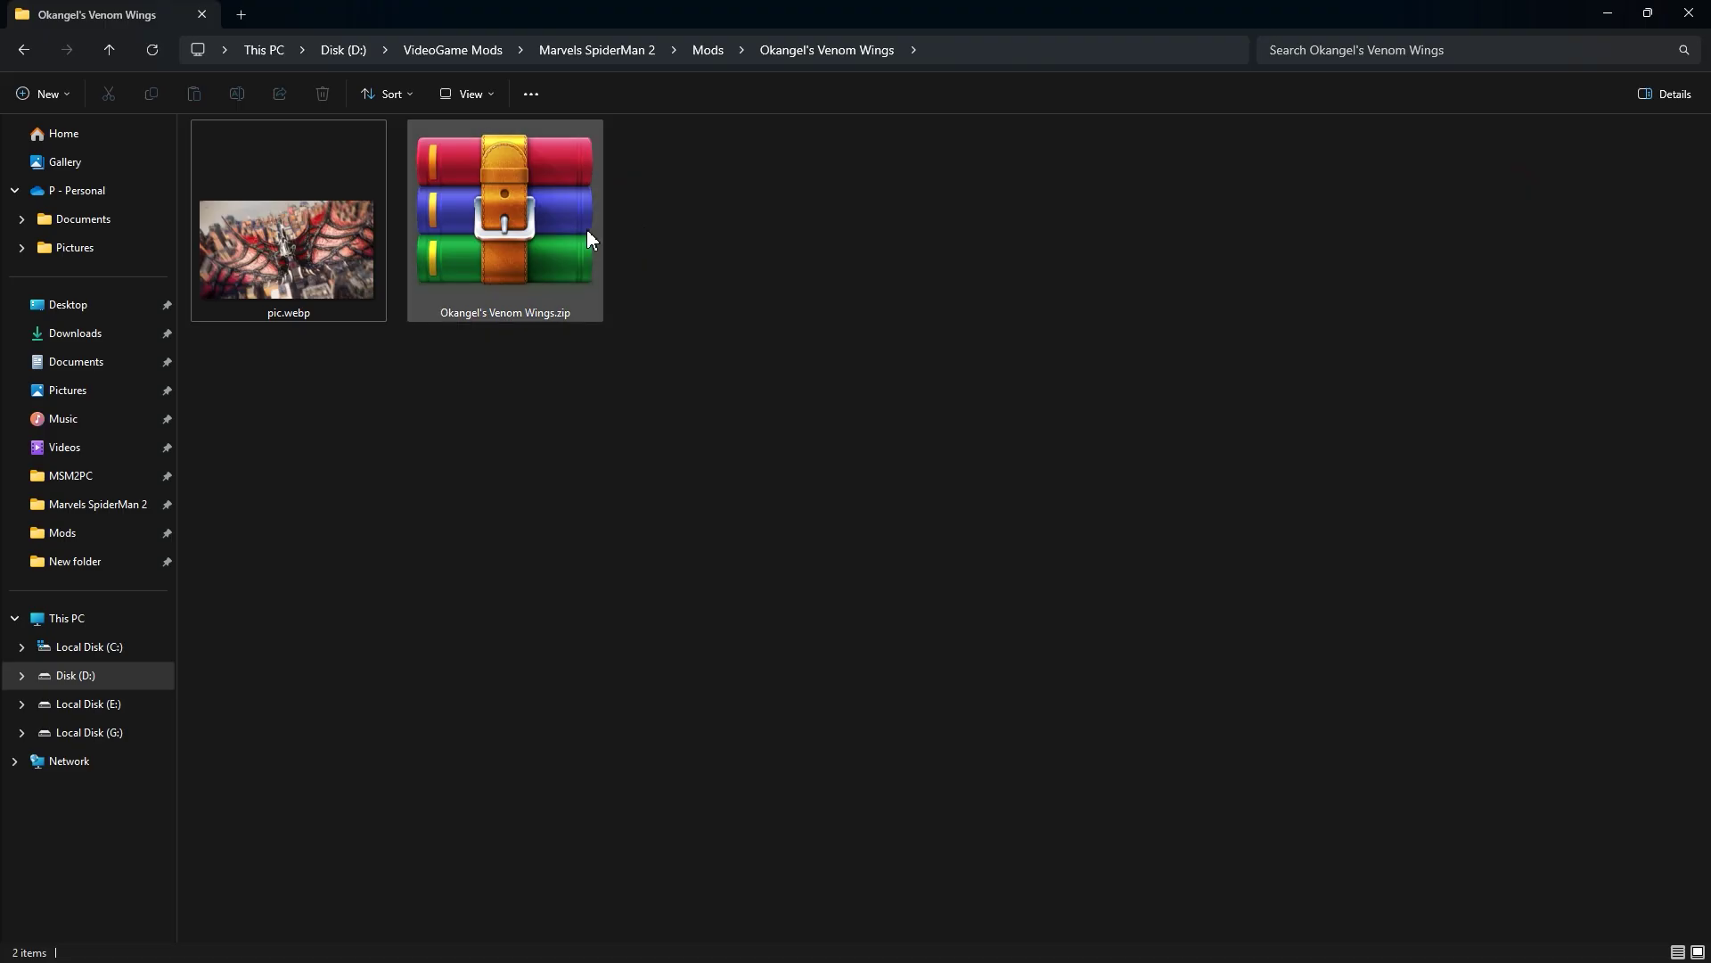
# - Copy the downloaded Venom Wings zip's folder path as text and switch to Overstrike
pyautogui.click(586, 228)
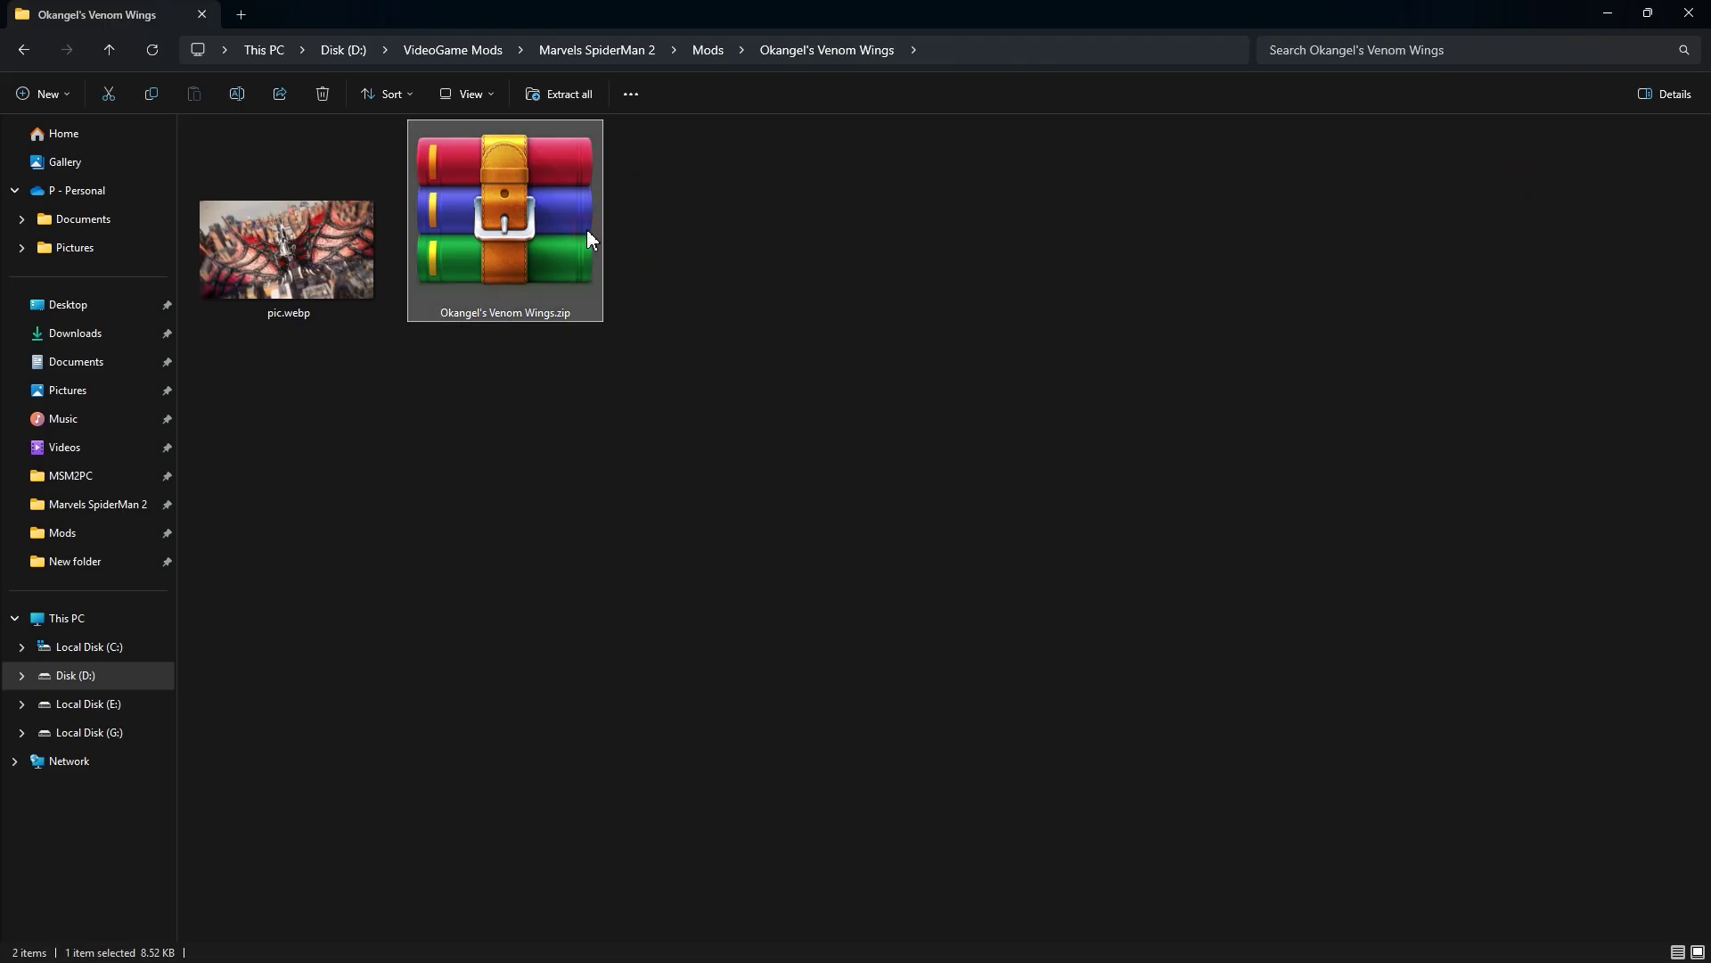
pyautogui.rightClick(821, 46)
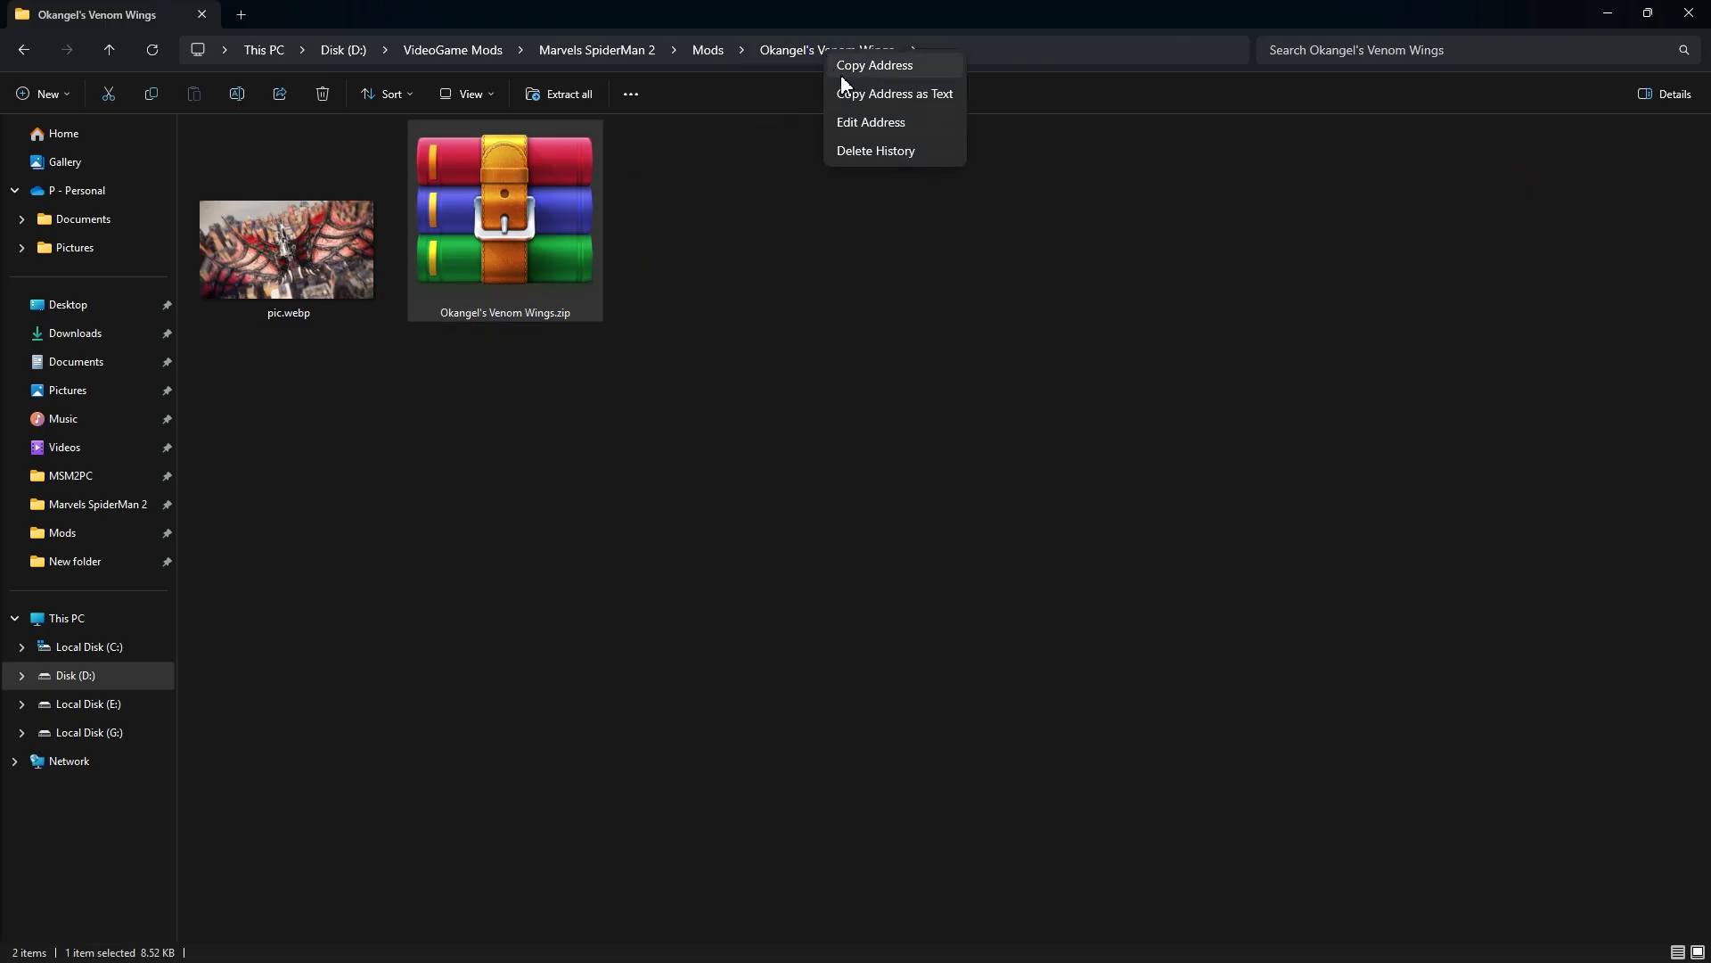
pyautogui.click(863, 94)
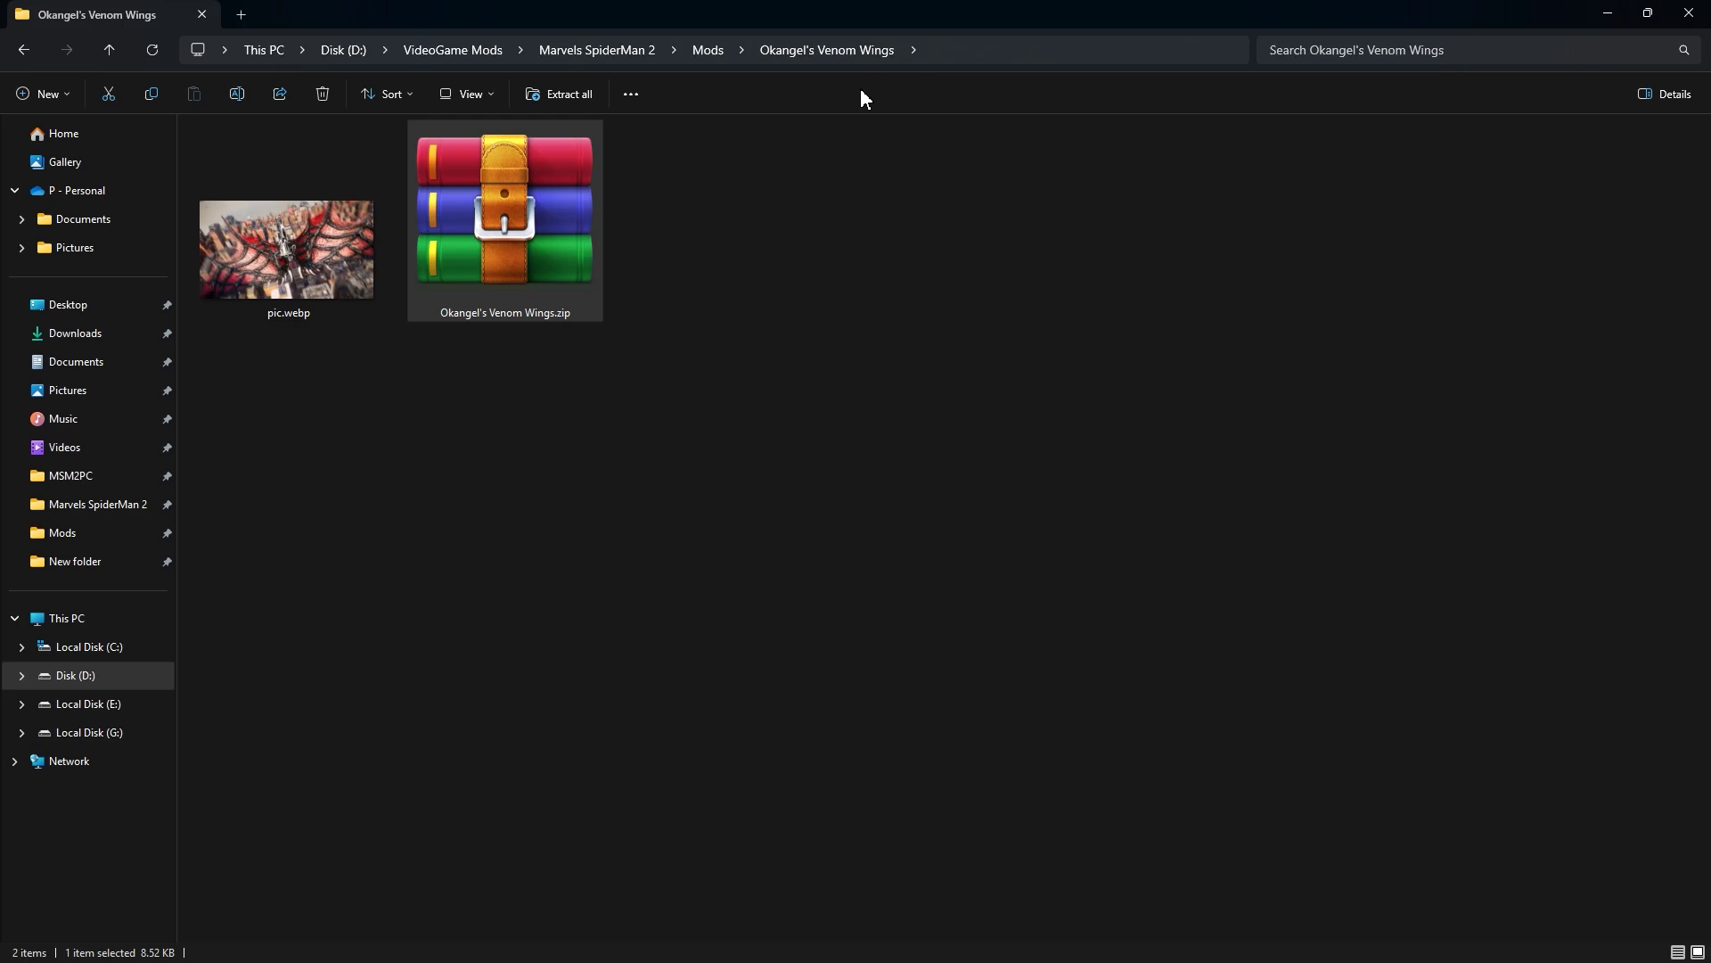
pyautogui.hotkey('alt', 'Tab')
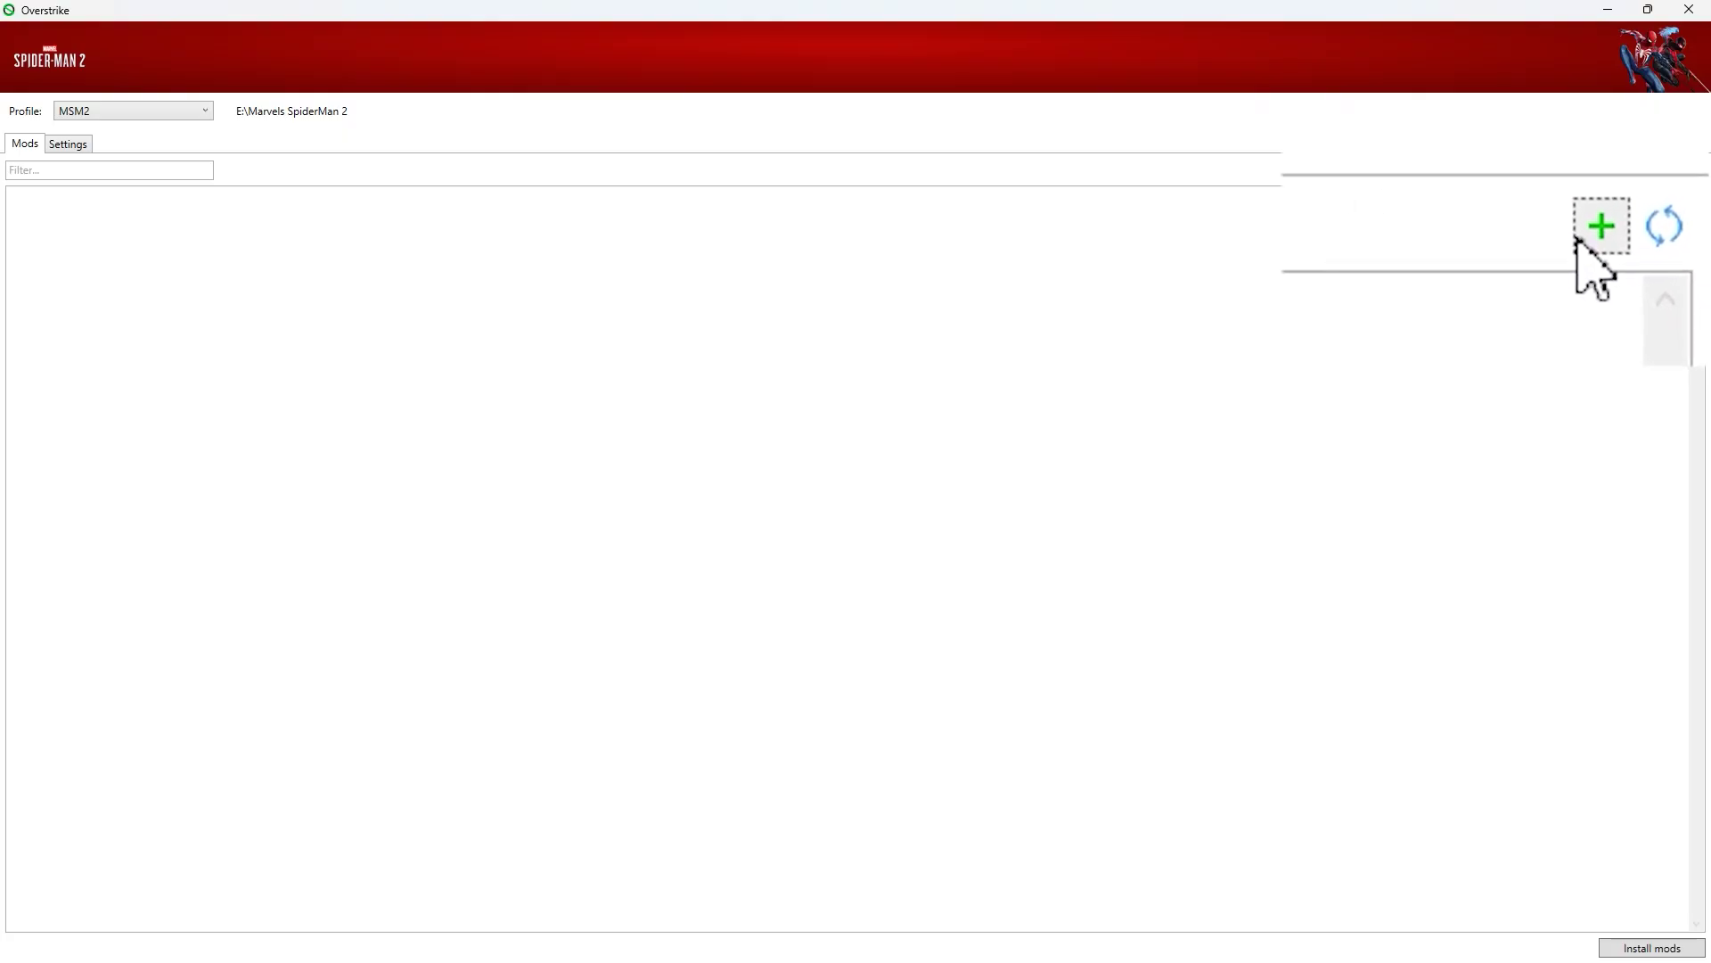
# - Add the Venom Wings zip as a mod via the pasted folder path and enable it
pyautogui.click(1576, 241)
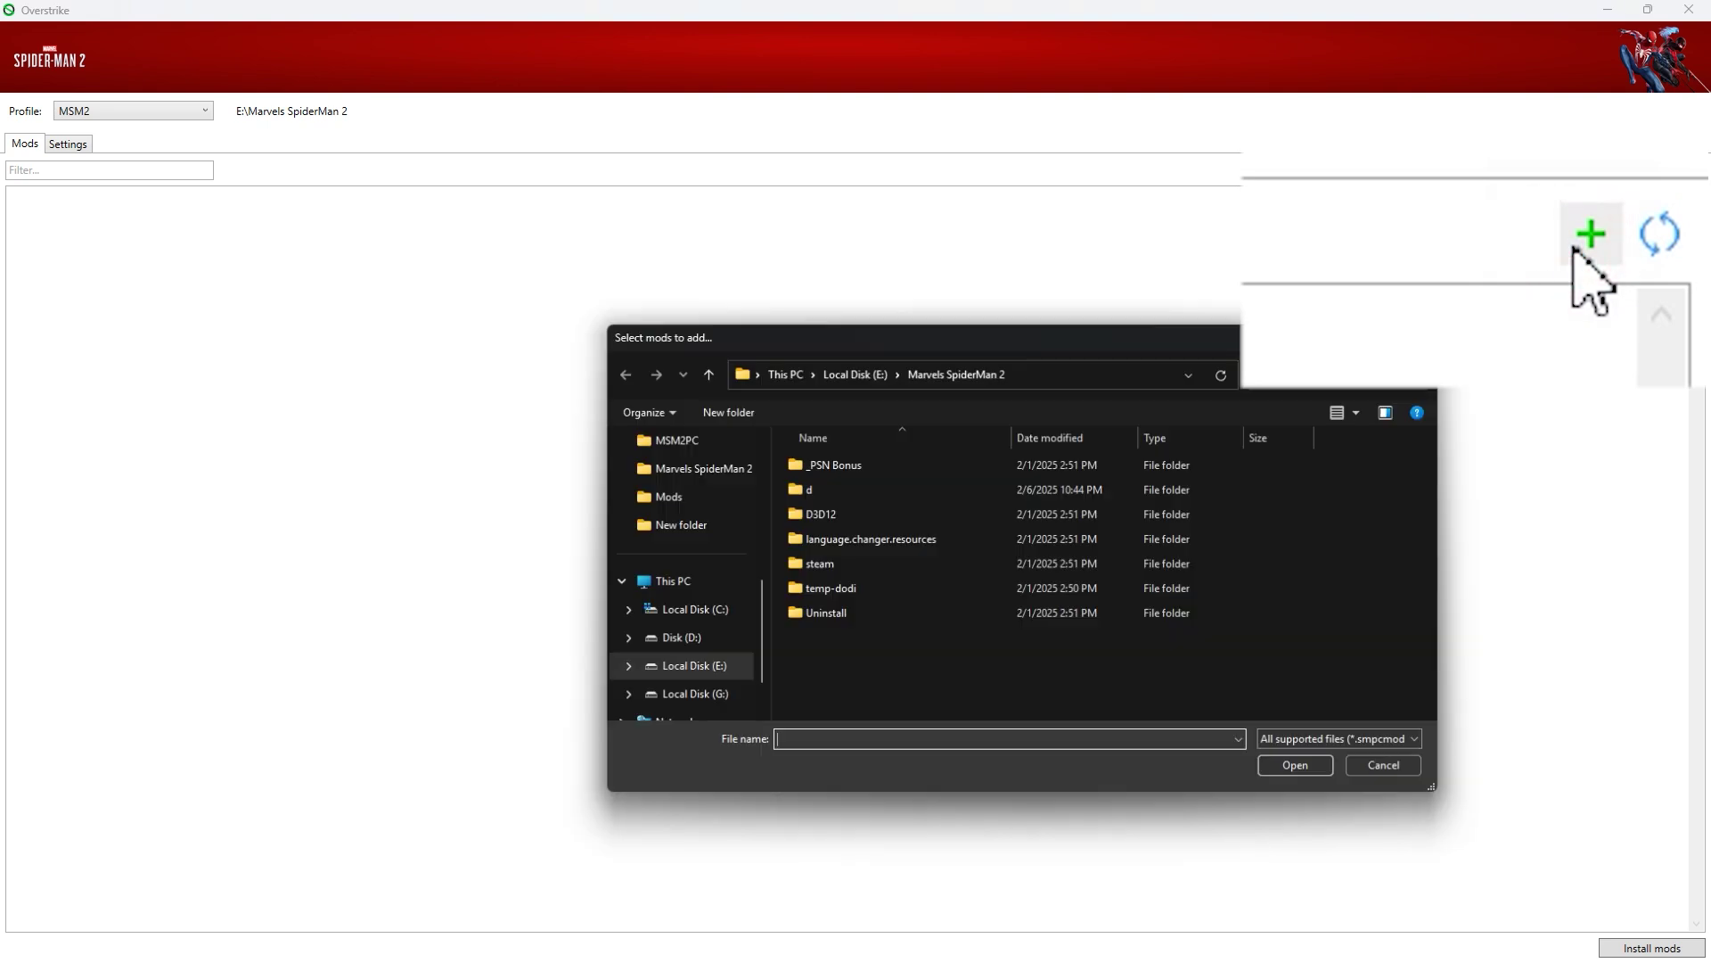
pyautogui.click(1034, 374)
pyautogui.write("D:\\VideoGame Mods\\Marvels SpiderMan 2\\Mods\\Okangel's Venom Wings")
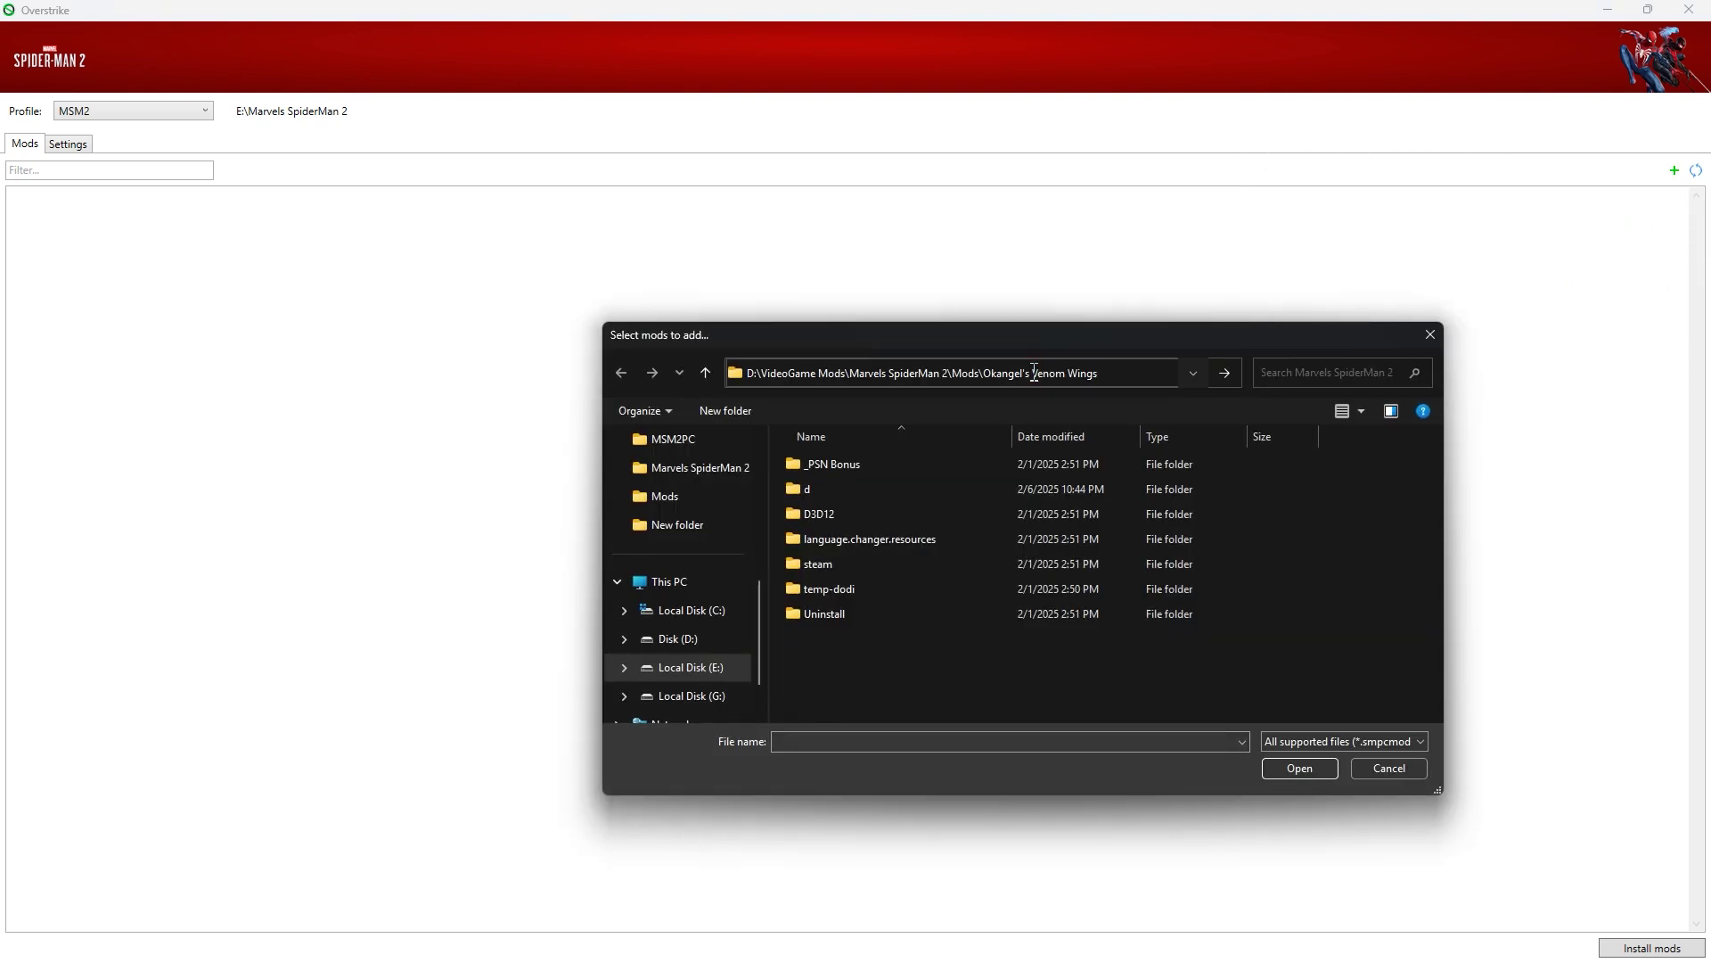
pyautogui.press('Return')
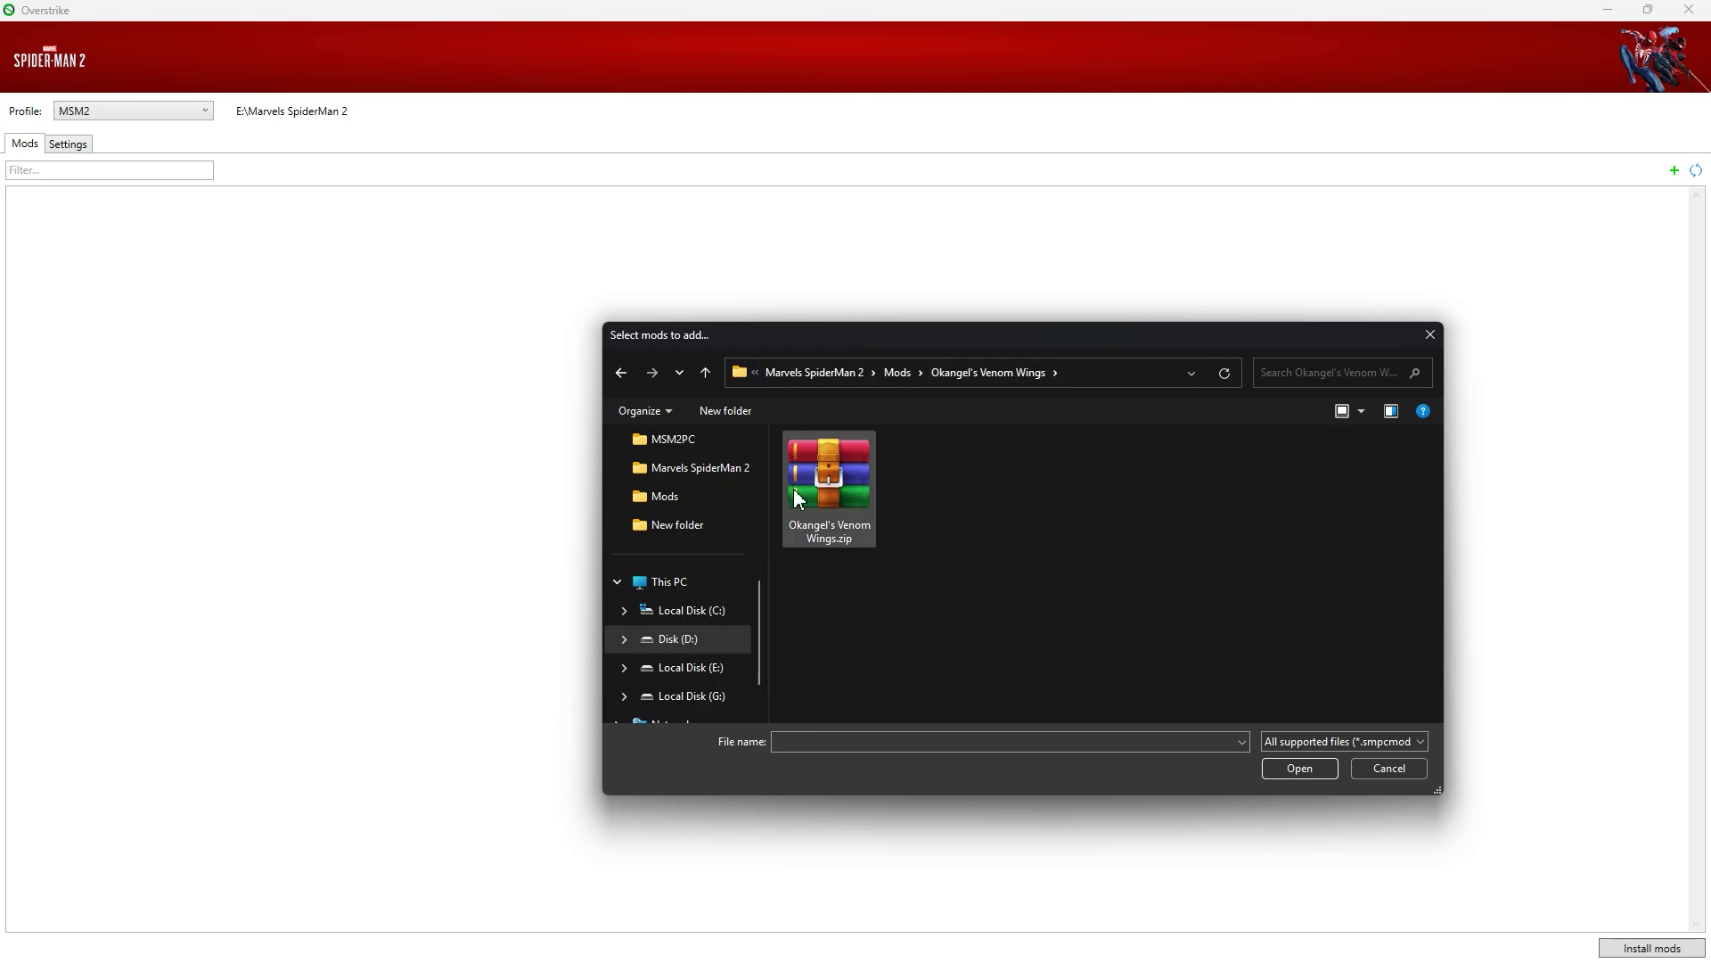
pyautogui.click(1283, 769)
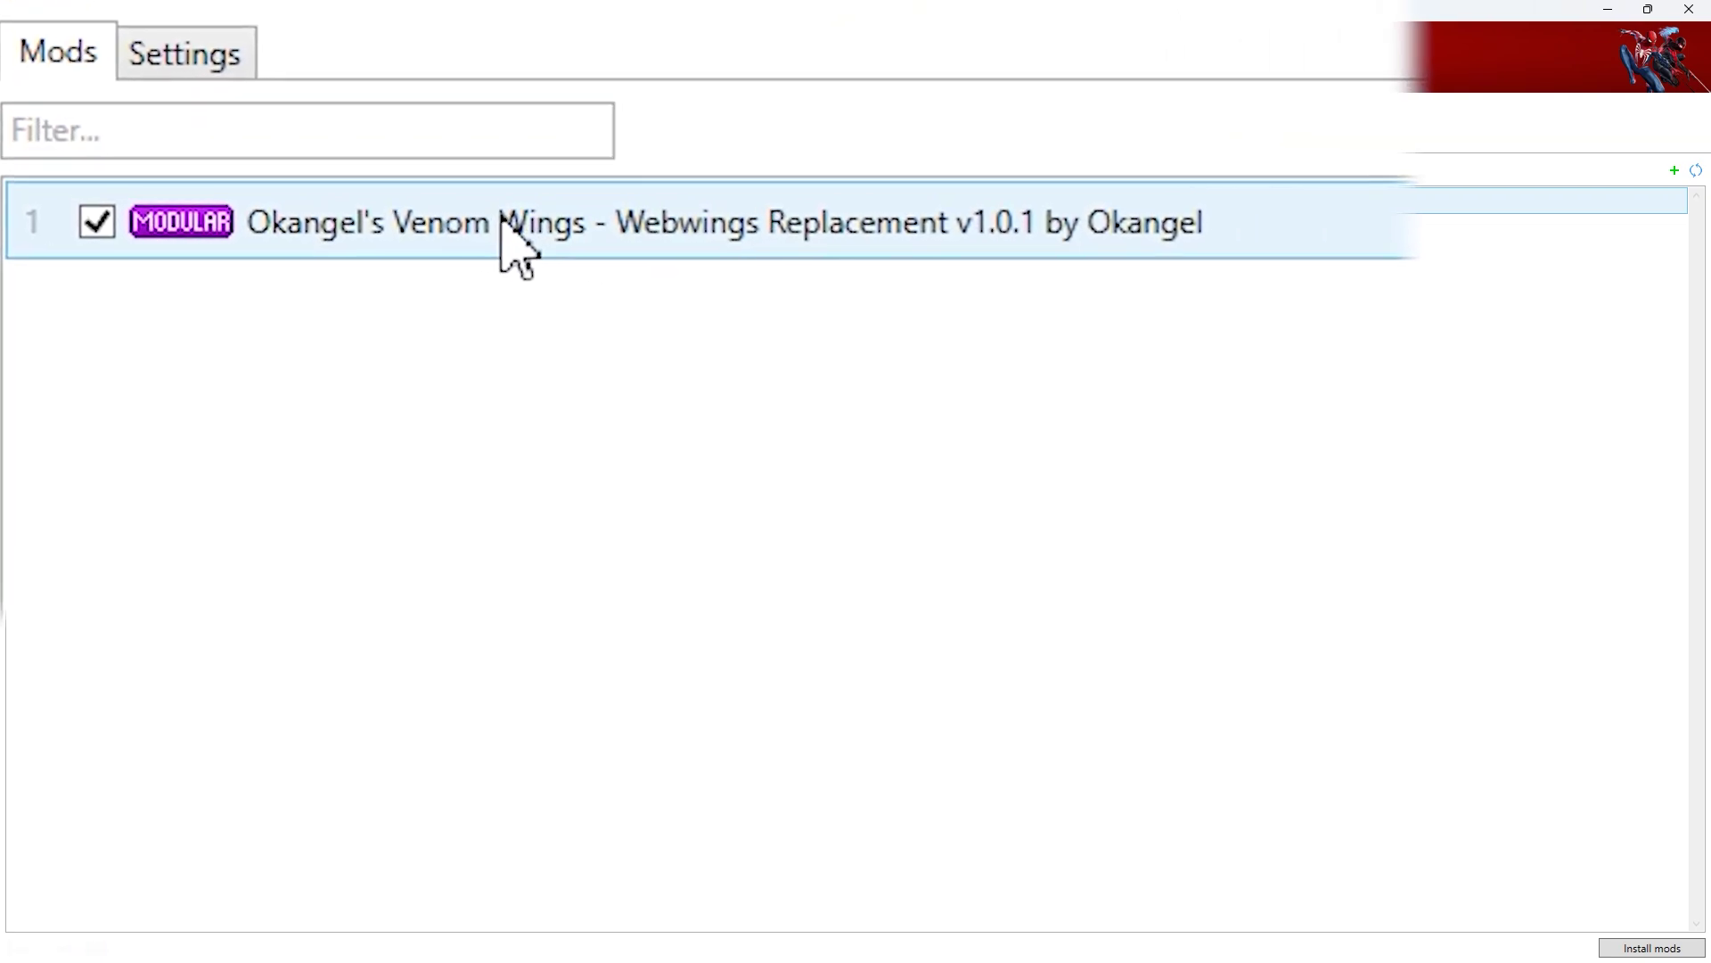
pyautogui.click(504, 221)
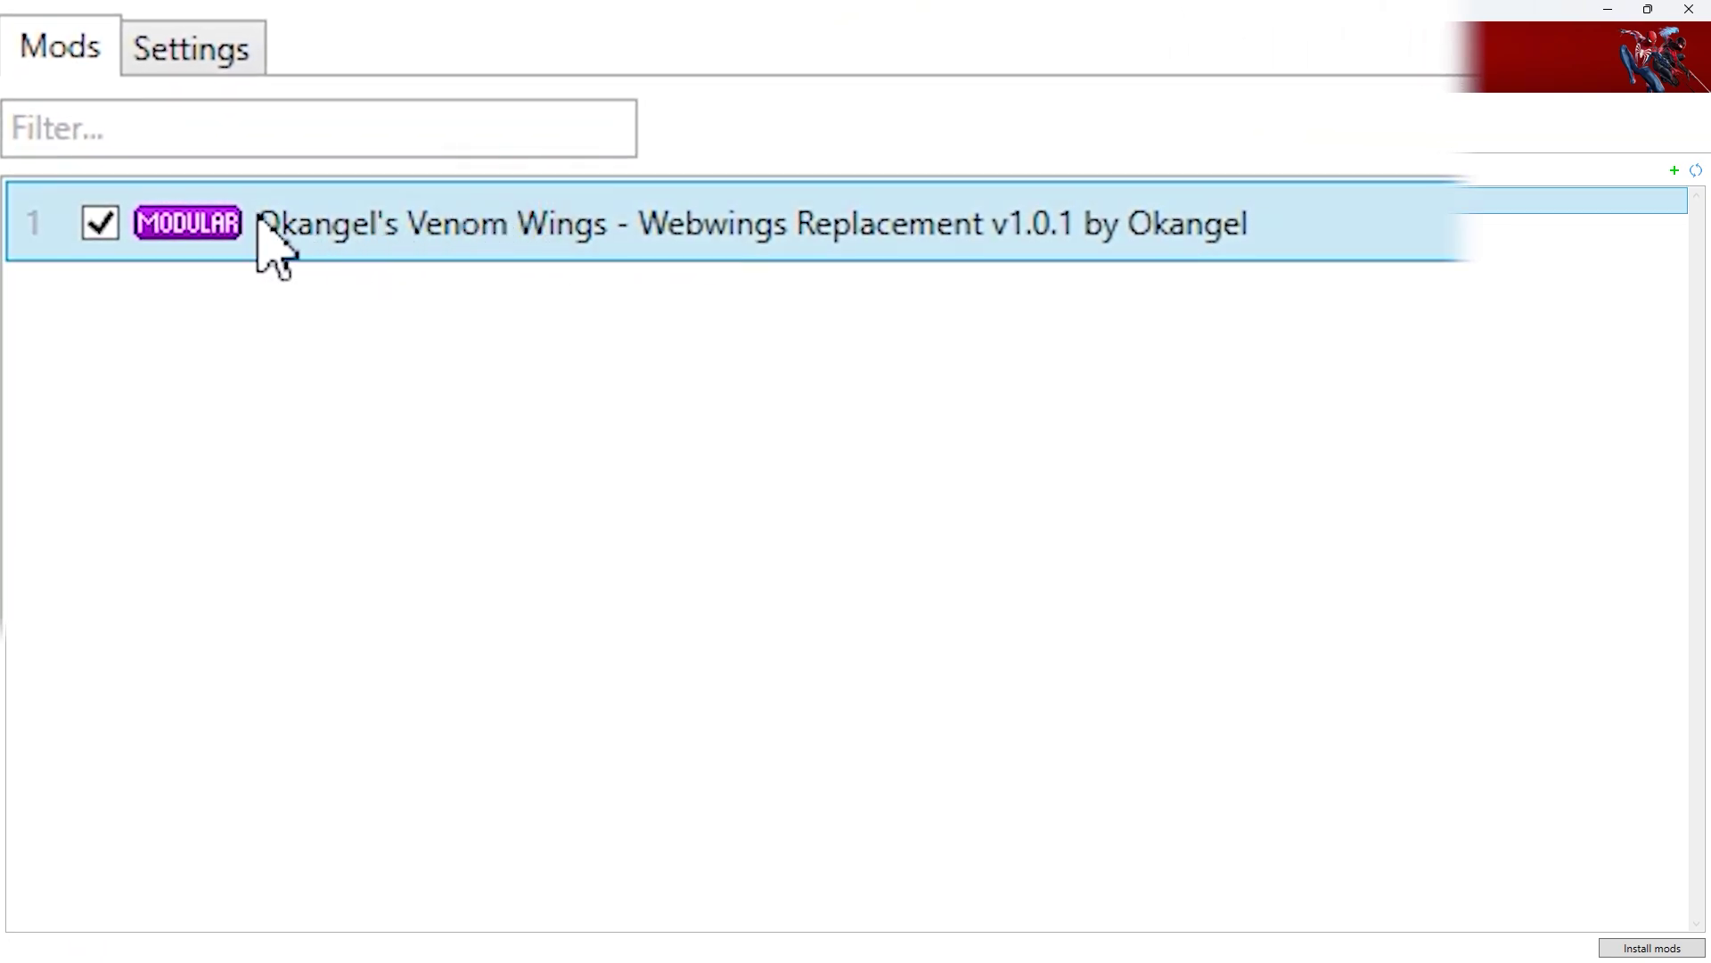
pyautogui.click(96, 222)
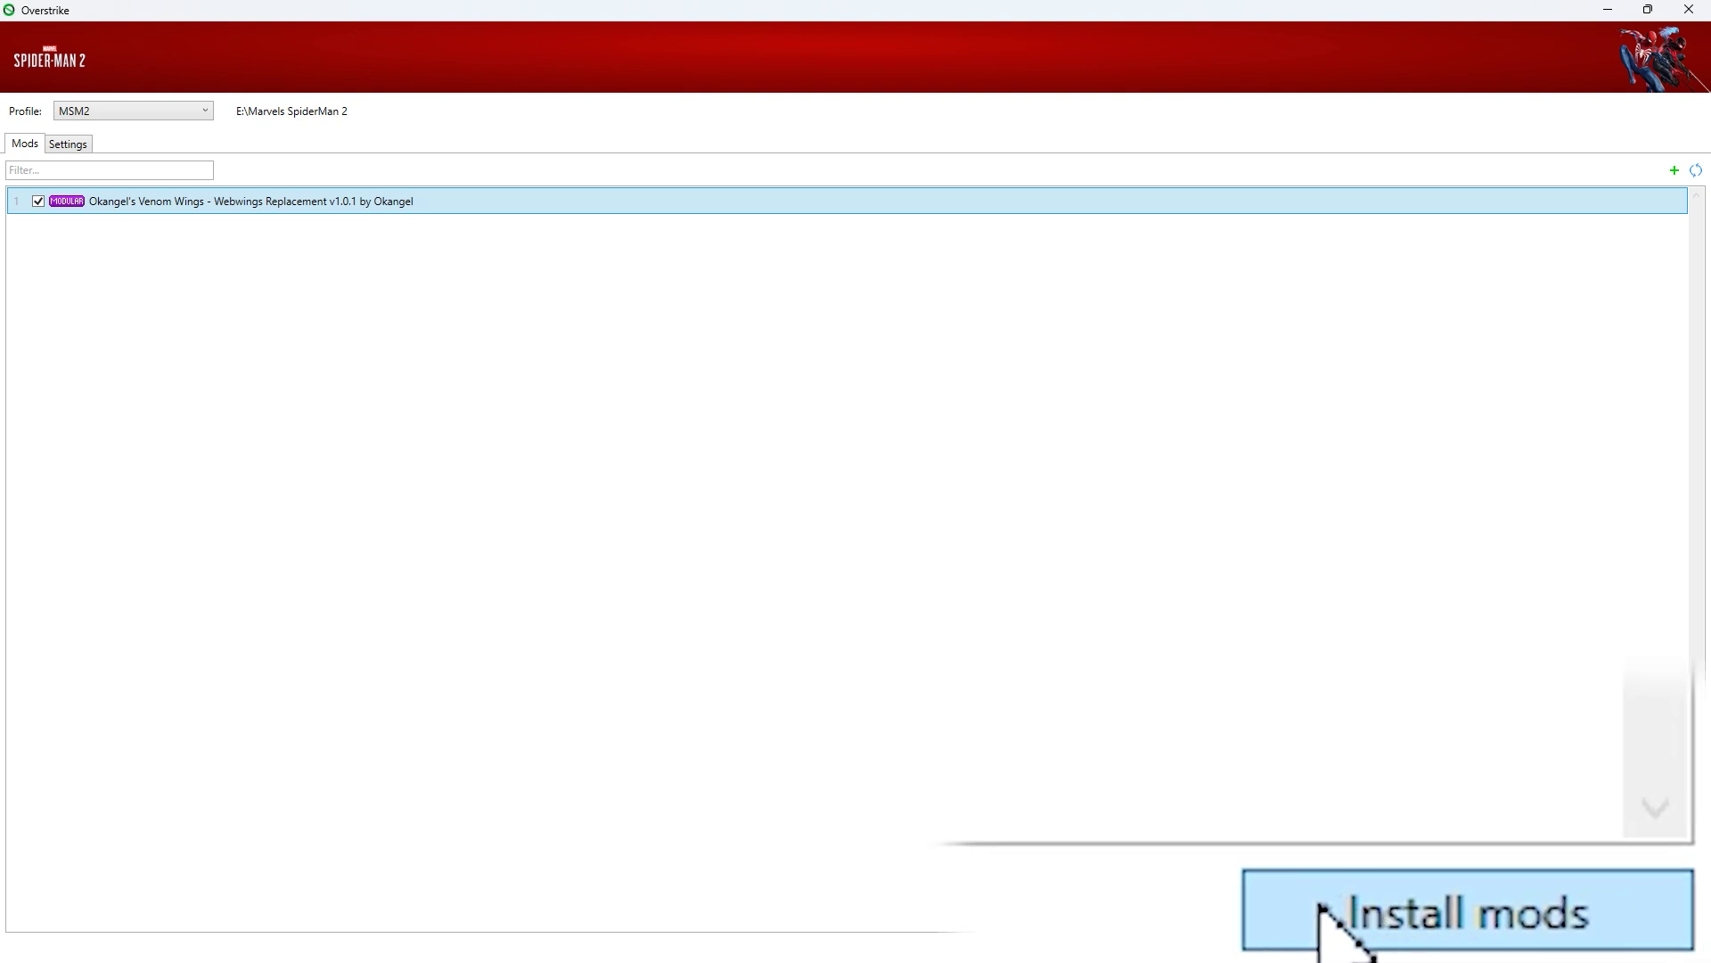
# - Install the enabled Venom Wings mod into the game
pyautogui.click(1322, 910)
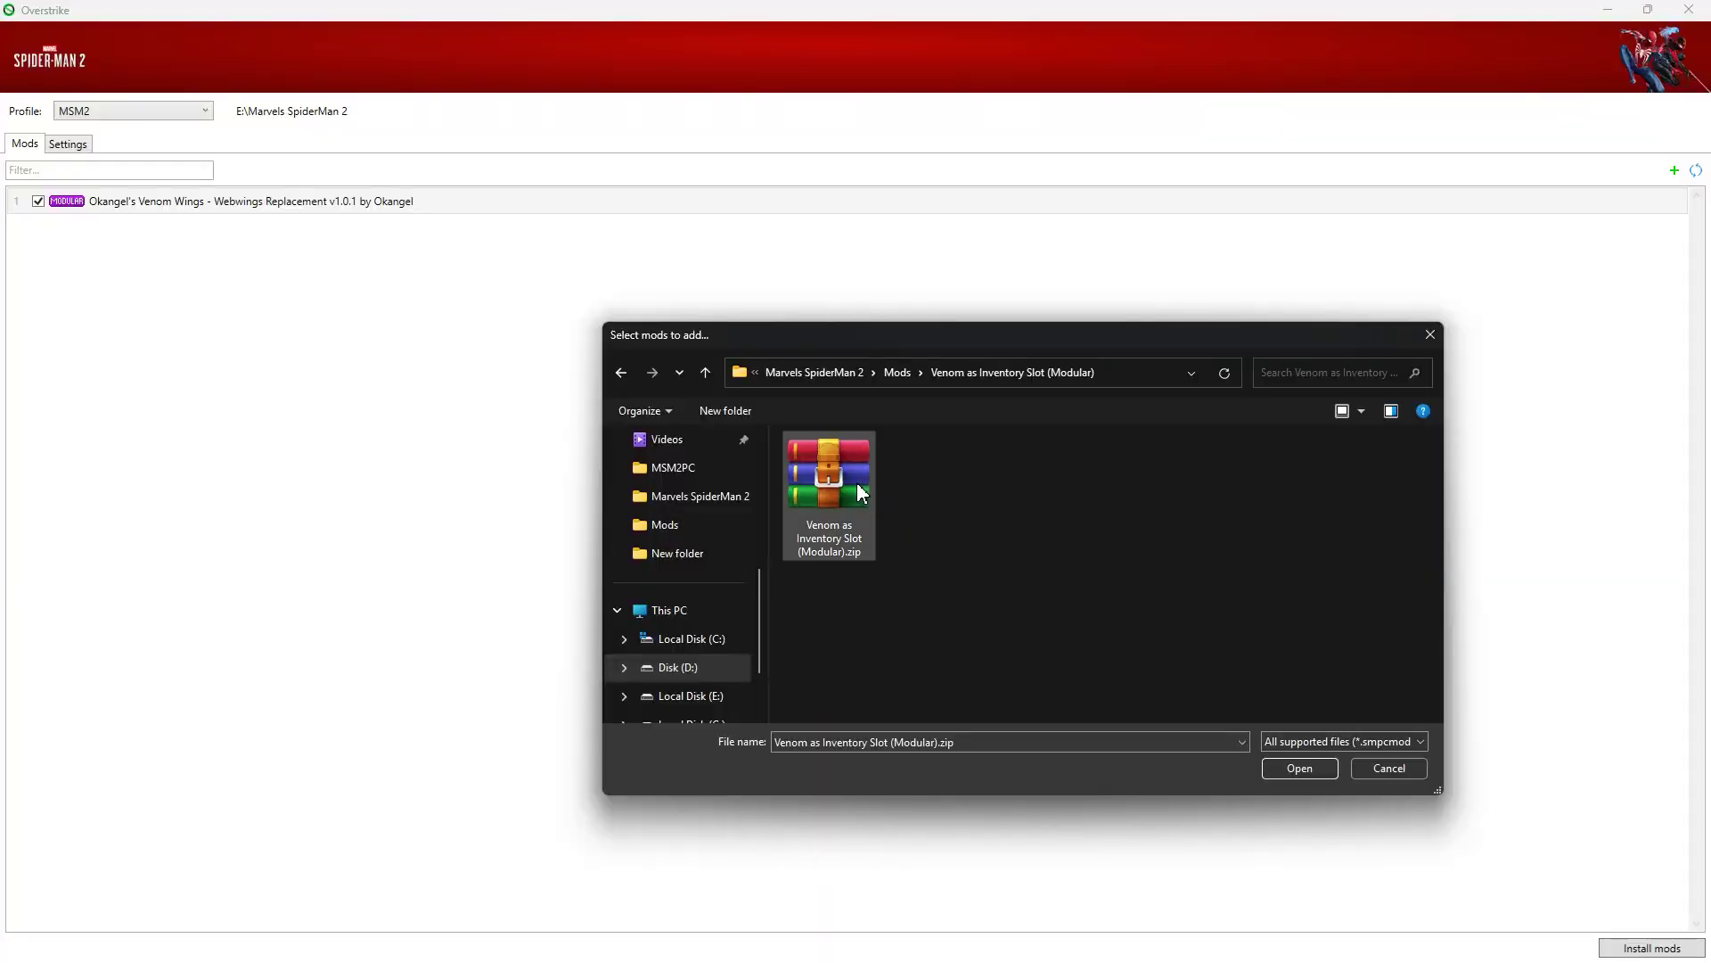
# - Add the Venom as Inventory Slot (Modular) zip, install both mods, then uncheck both mods
pyautogui.click(854, 480)
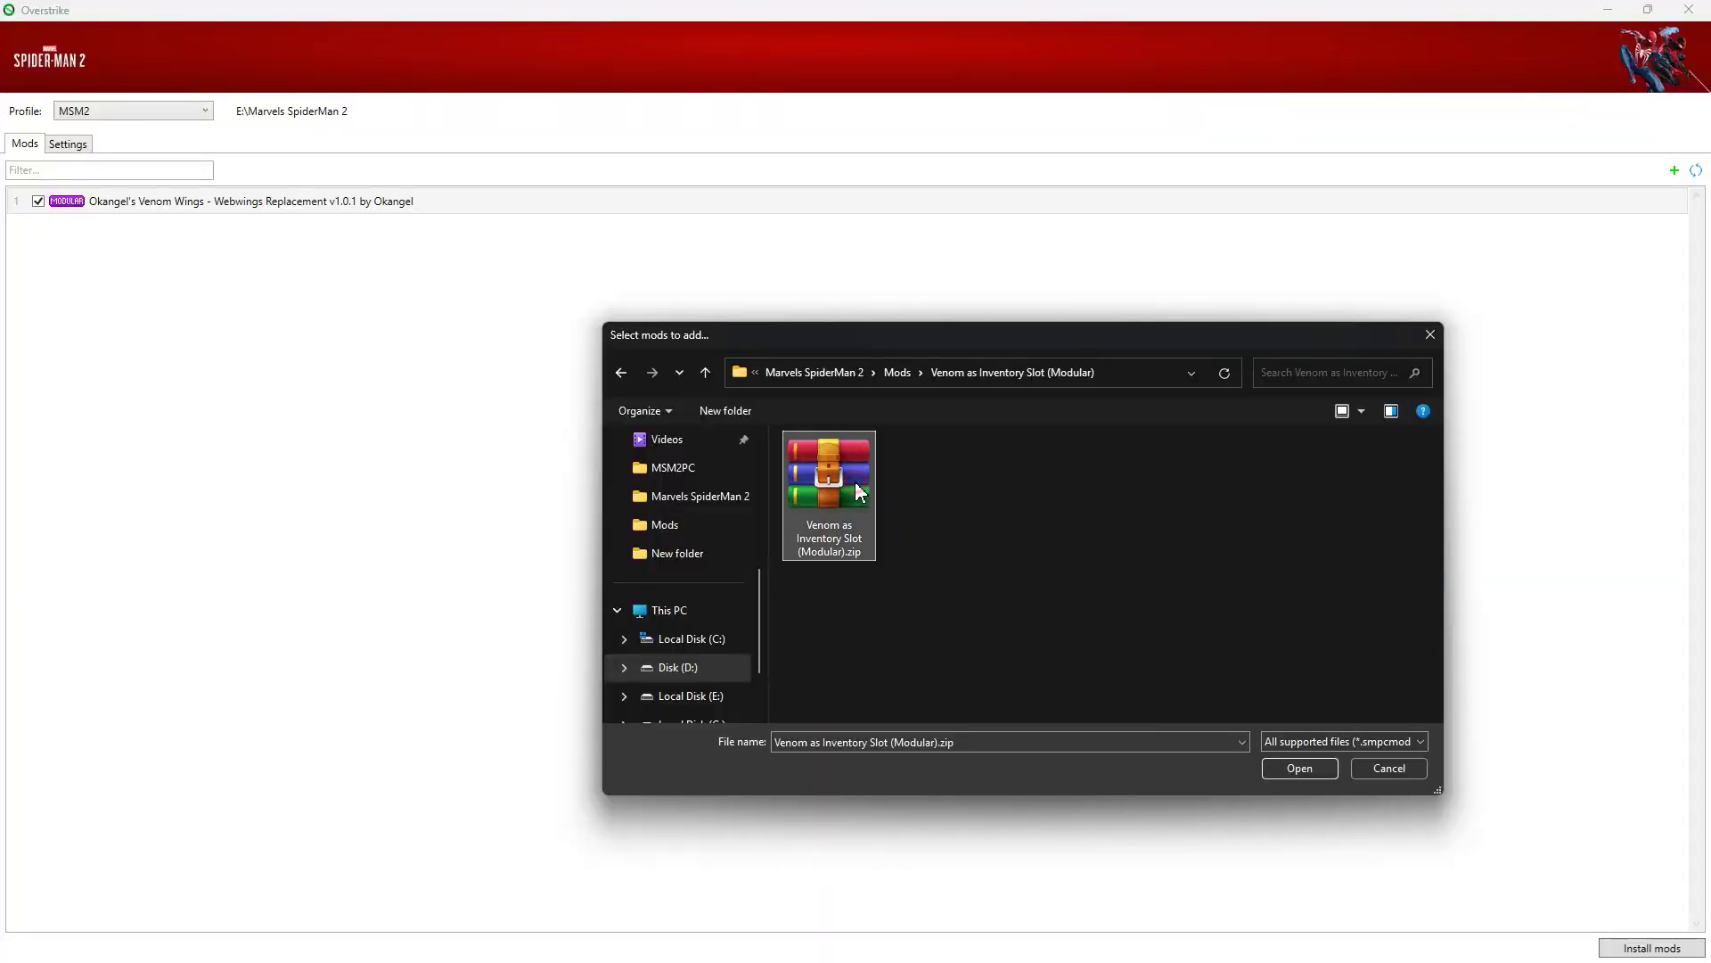
pyautogui.click(1266, 772)
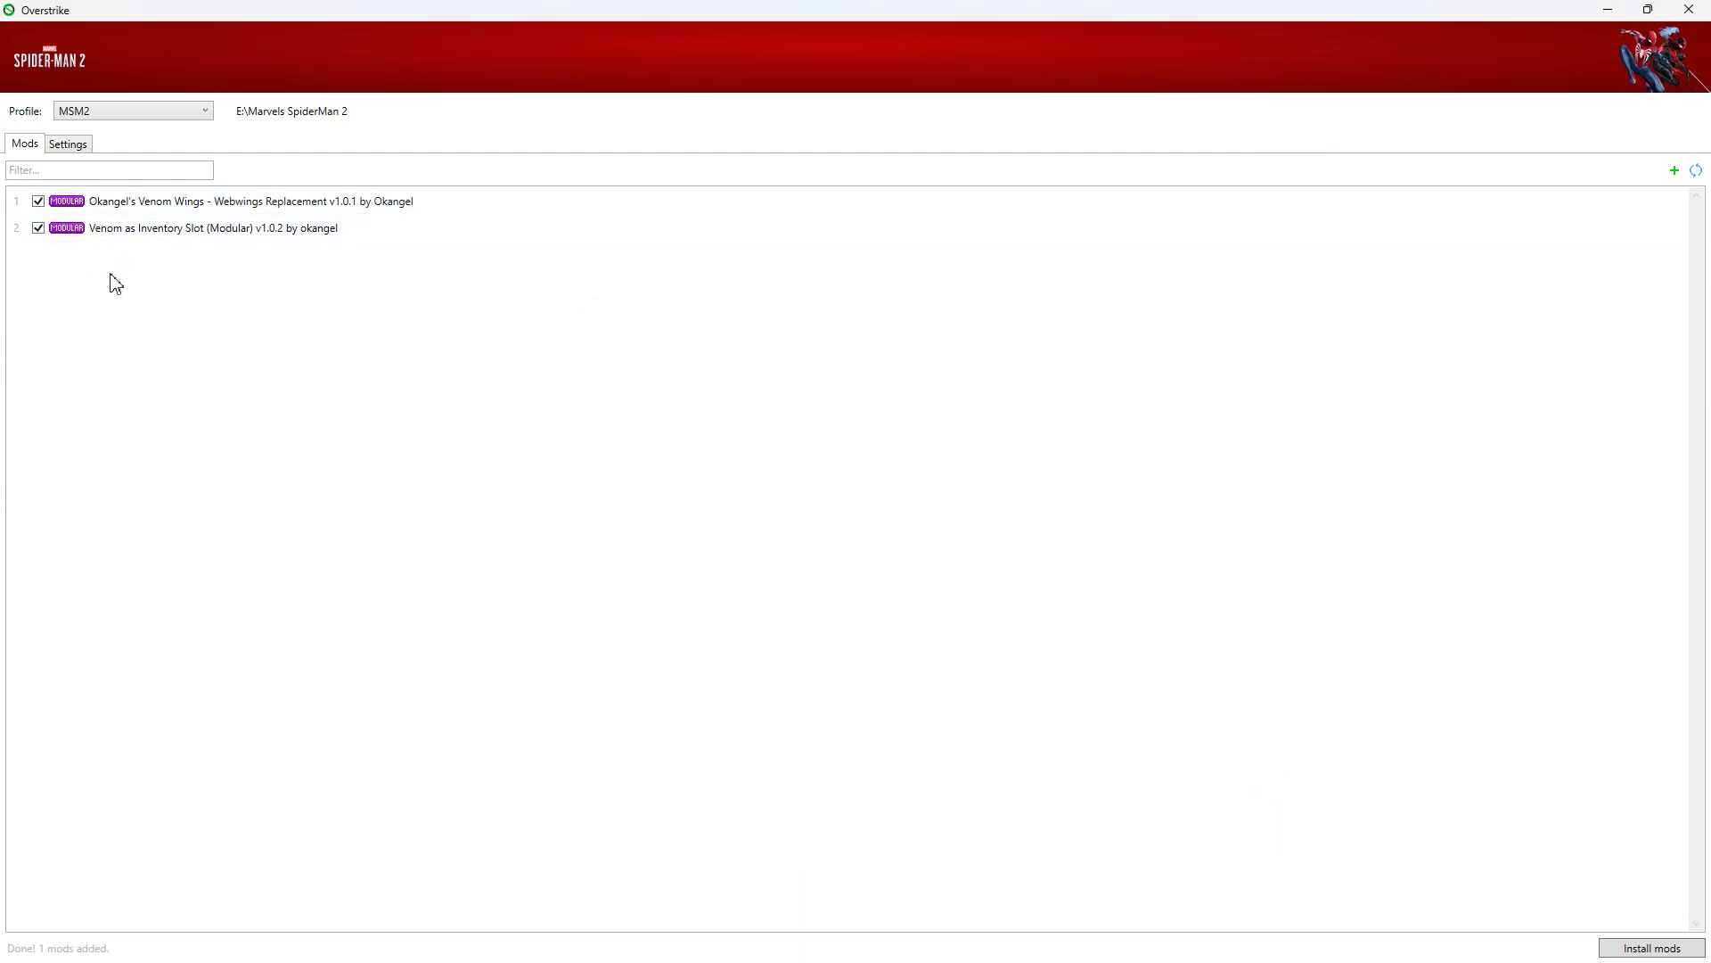
pyautogui.click(1647, 949)
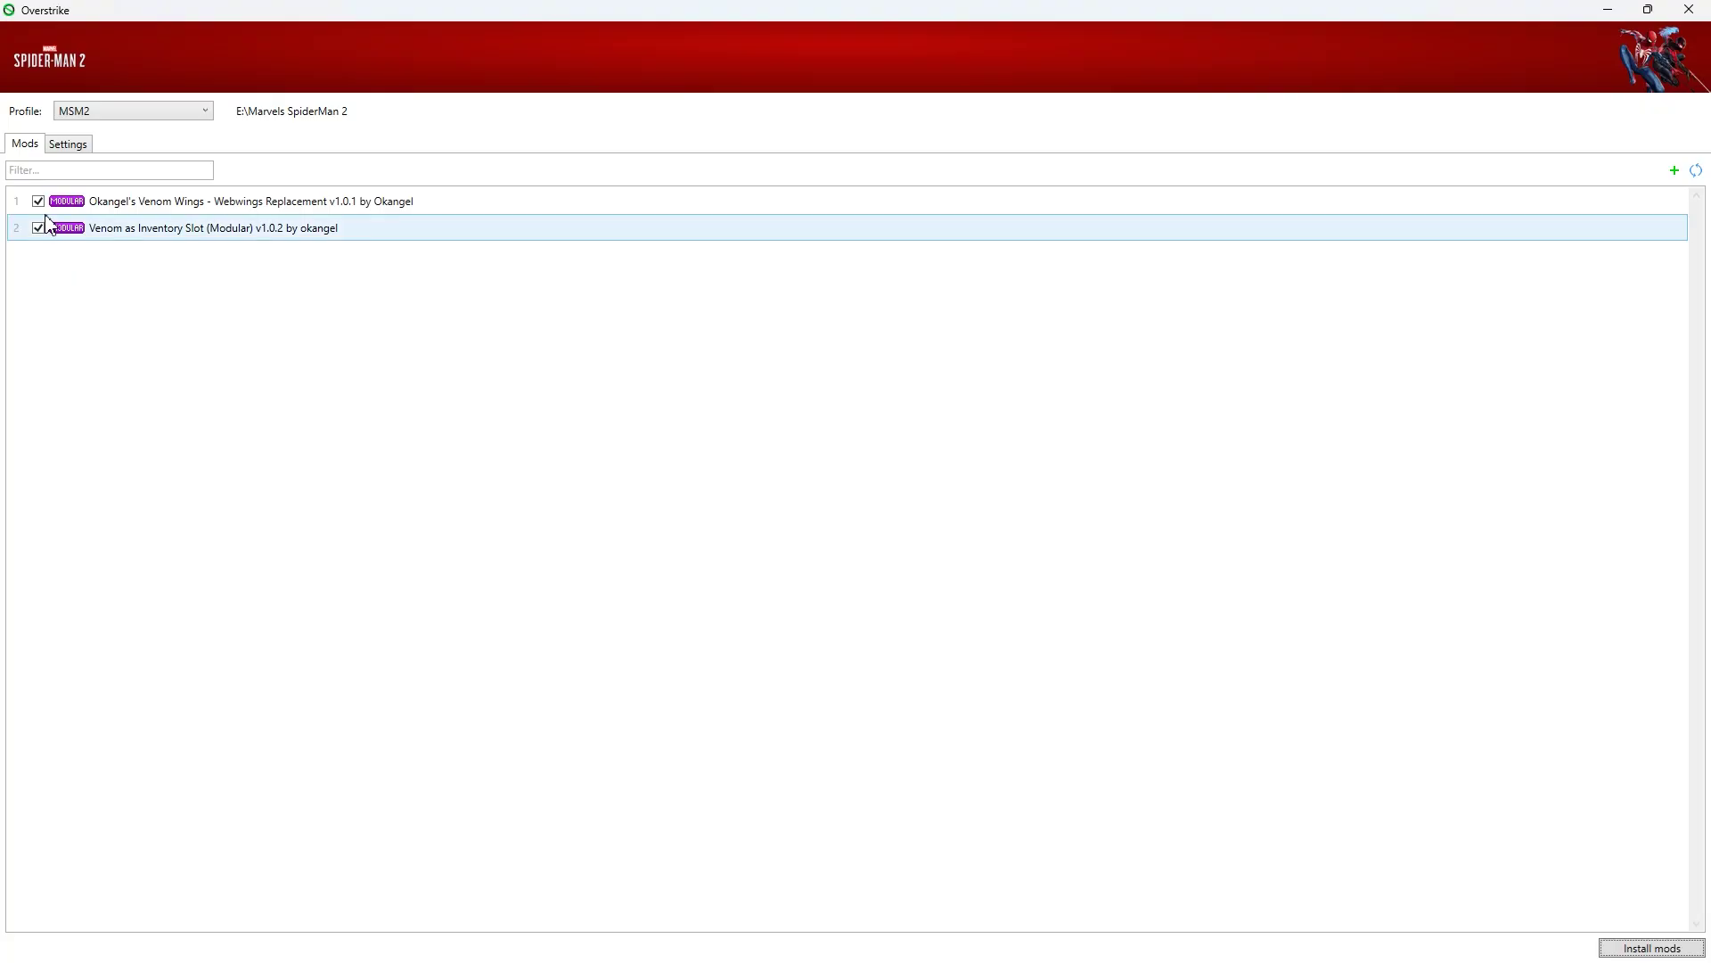
pyautogui.click(37, 202)
pyautogui.click(37, 228)
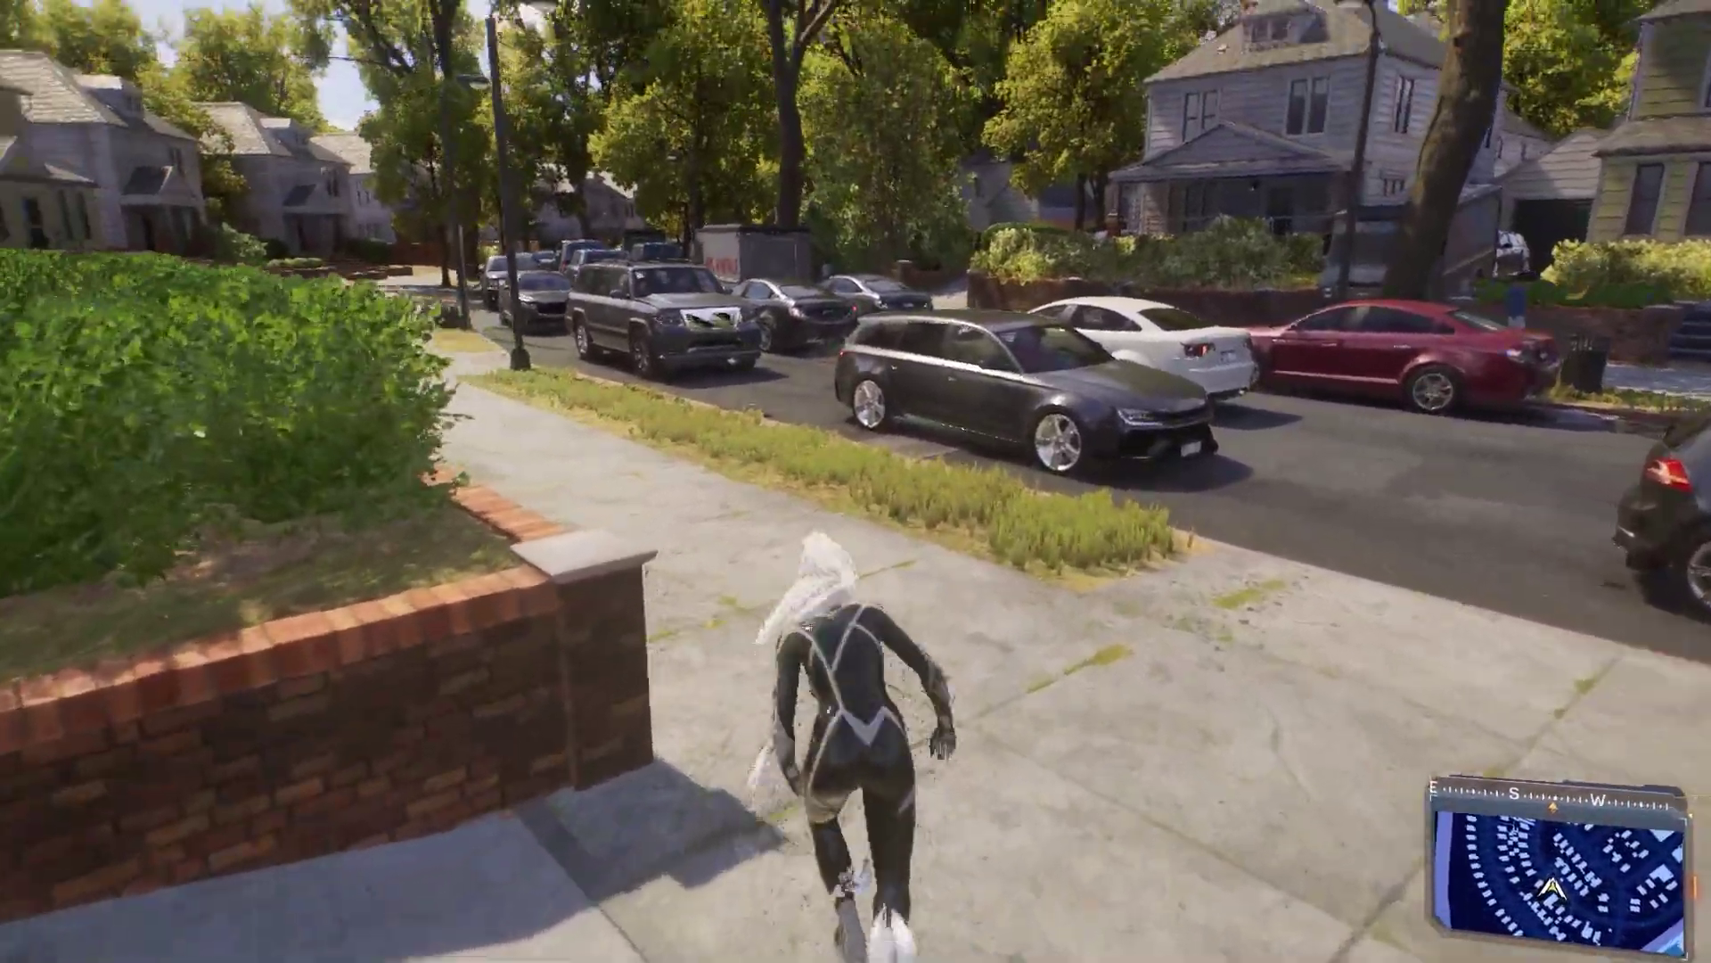
pyautogui.press('w')
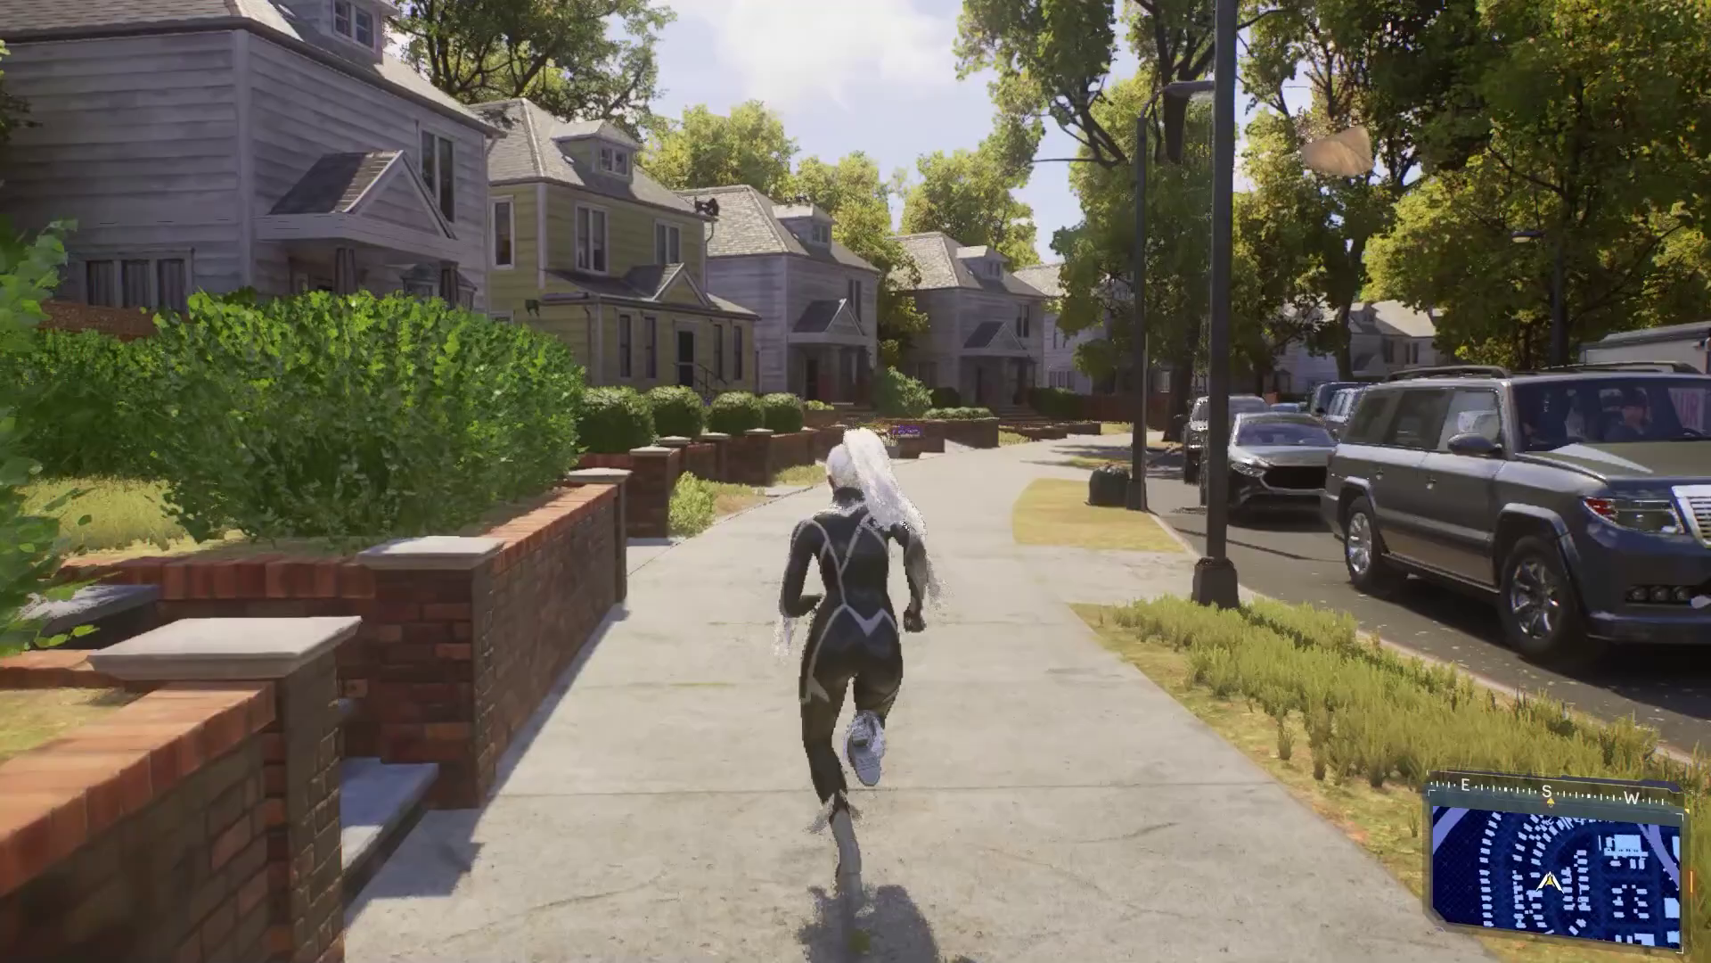